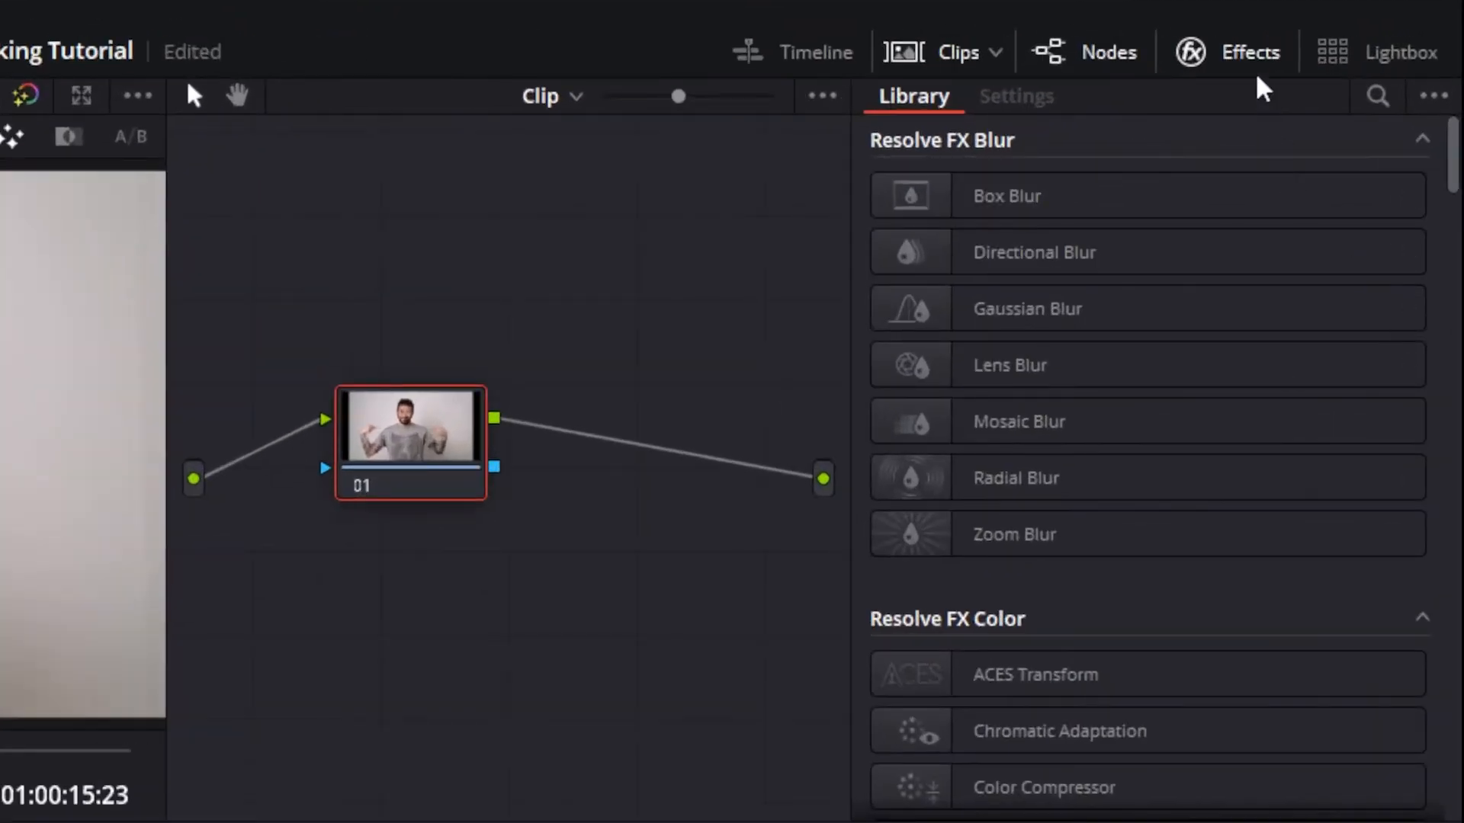
Step: Search the effects library for "sur"
{"action": "left_click", "coordinate": [1247, 55]}
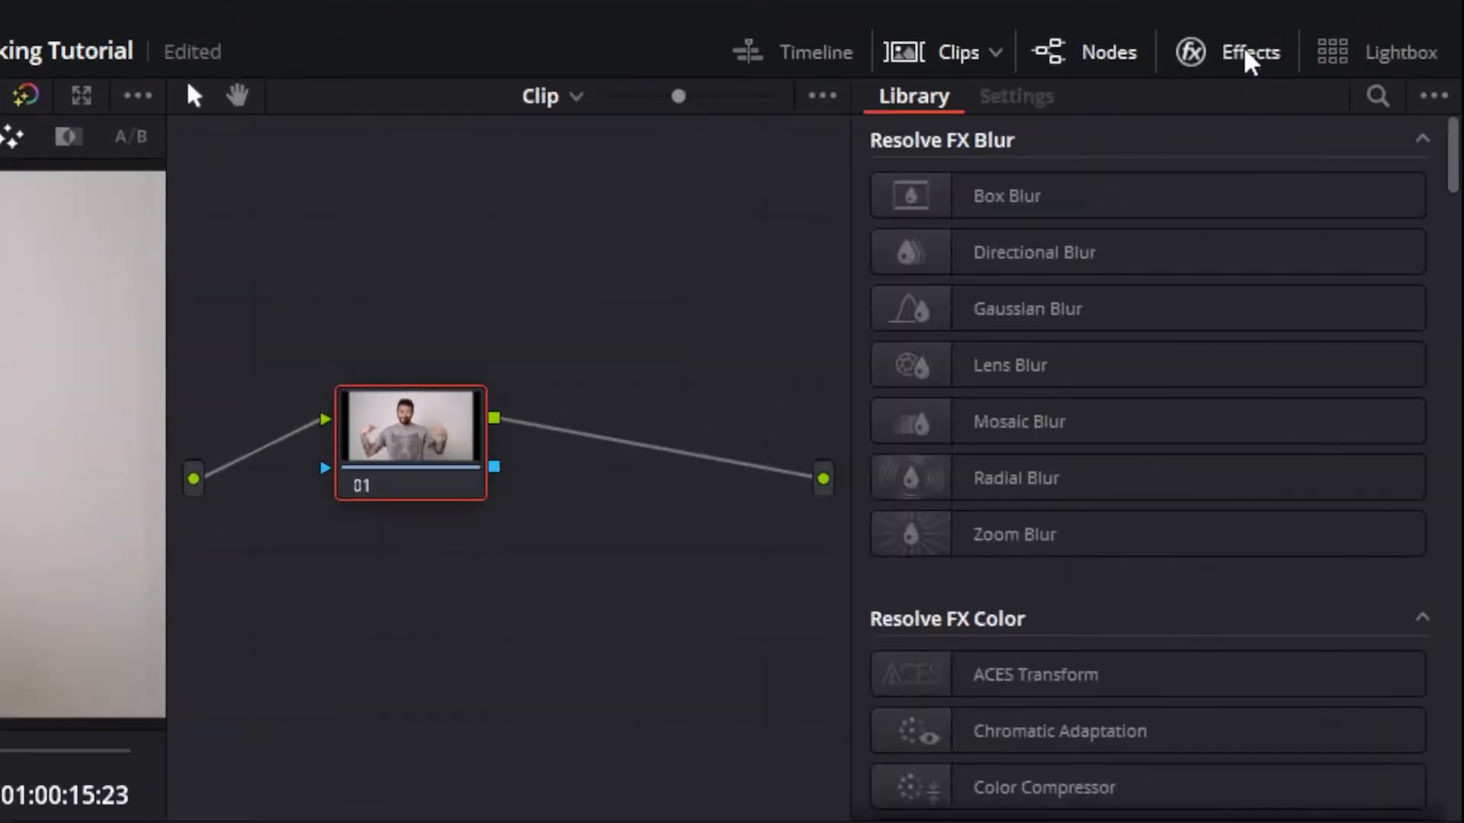
{"action": "left_click", "coordinate": [1247, 55]}
{"action": "left_click", "coordinate": [1377, 95]}
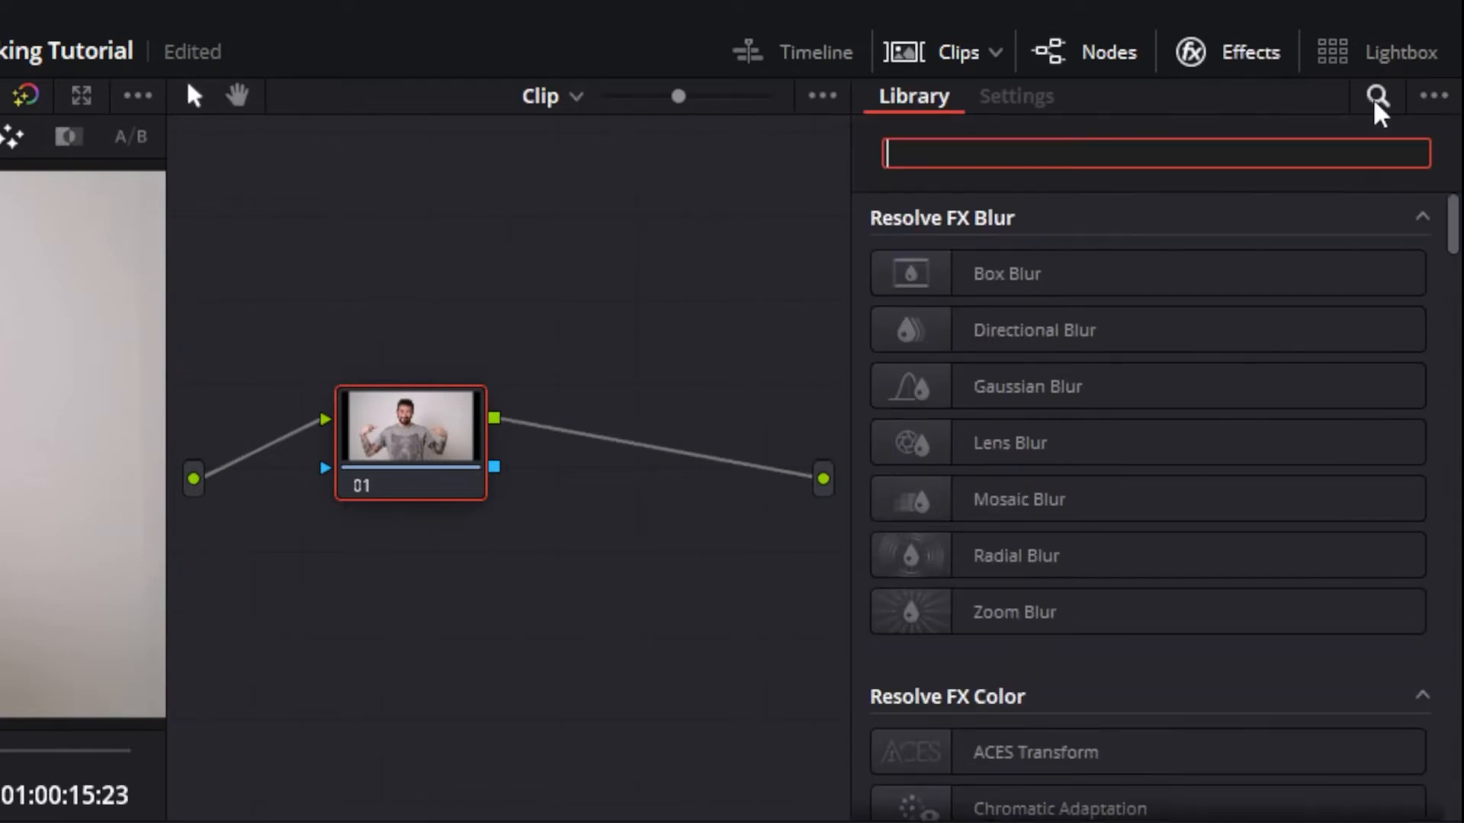
{"action": "type", "text": "sur"}
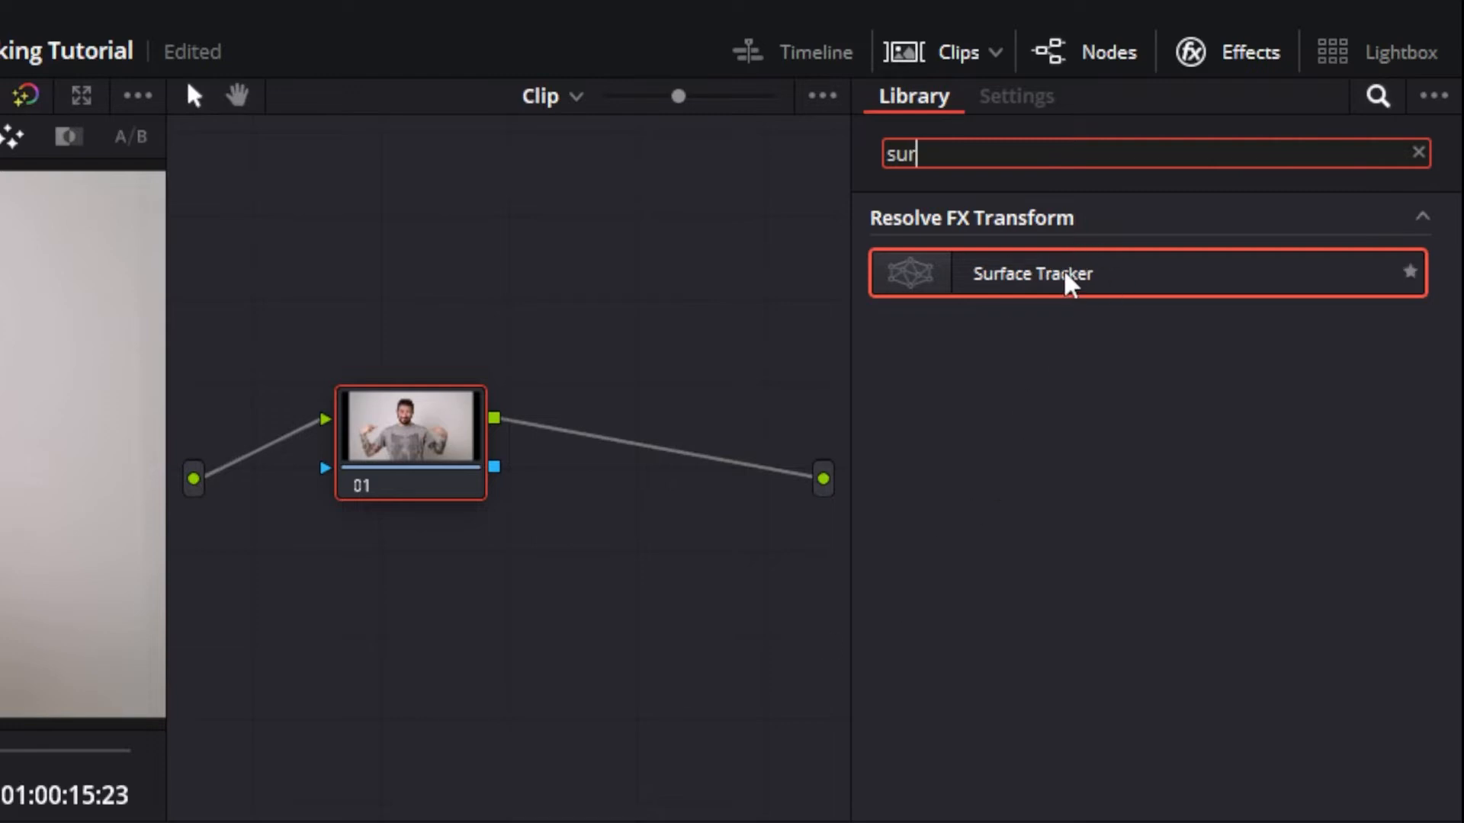
Step: Add the Surface Tracker effect as a separate node and insert it on the connection between node 01 and the output
{"action": "left_click_drag", "start_coordinate": [1067, 276], "coordinate": [419, 389]}
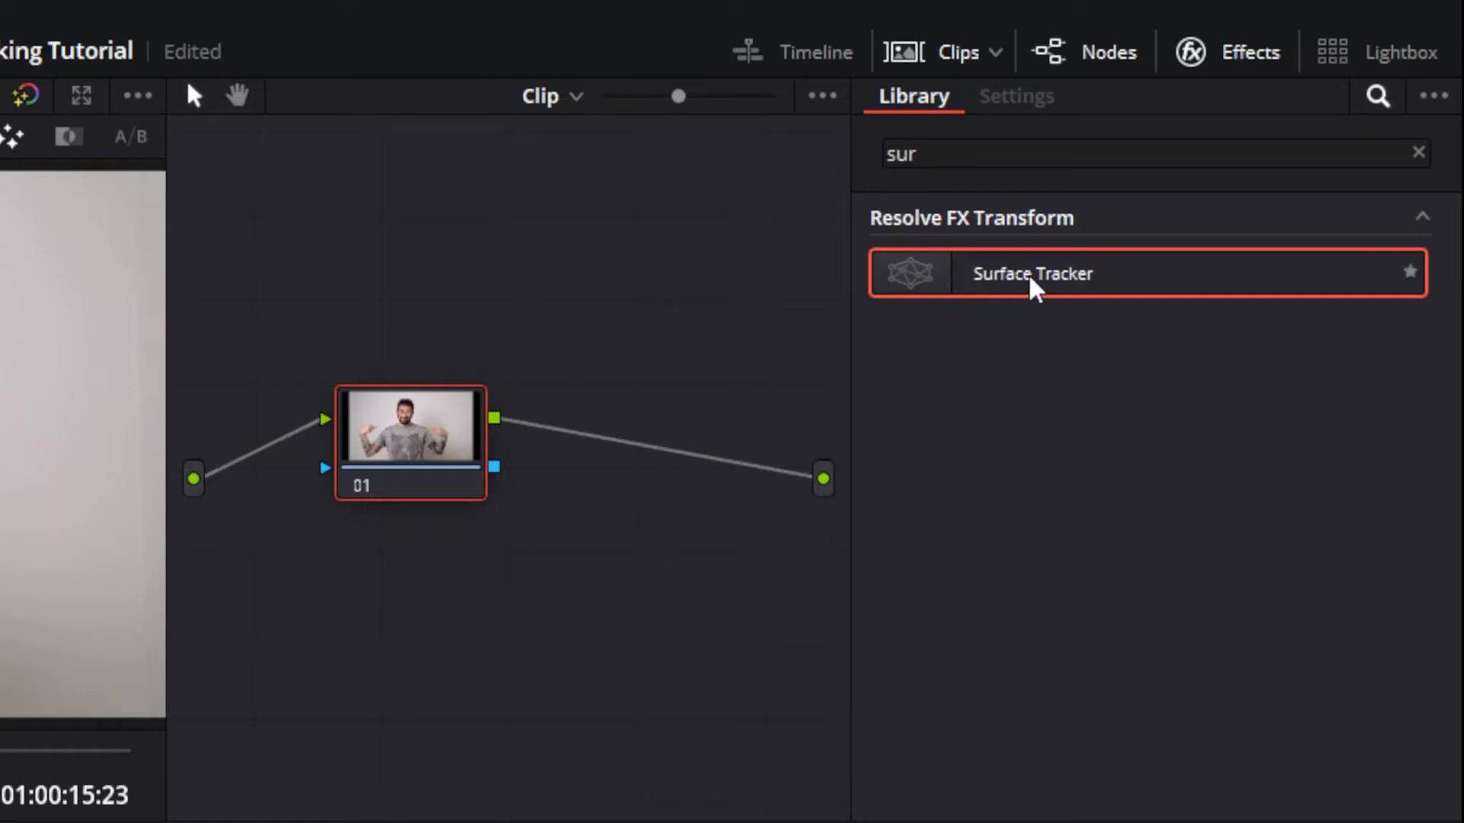
{"action": "left_click_drag", "start_coordinate": [1035, 289], "coordinate": [647, 536]}
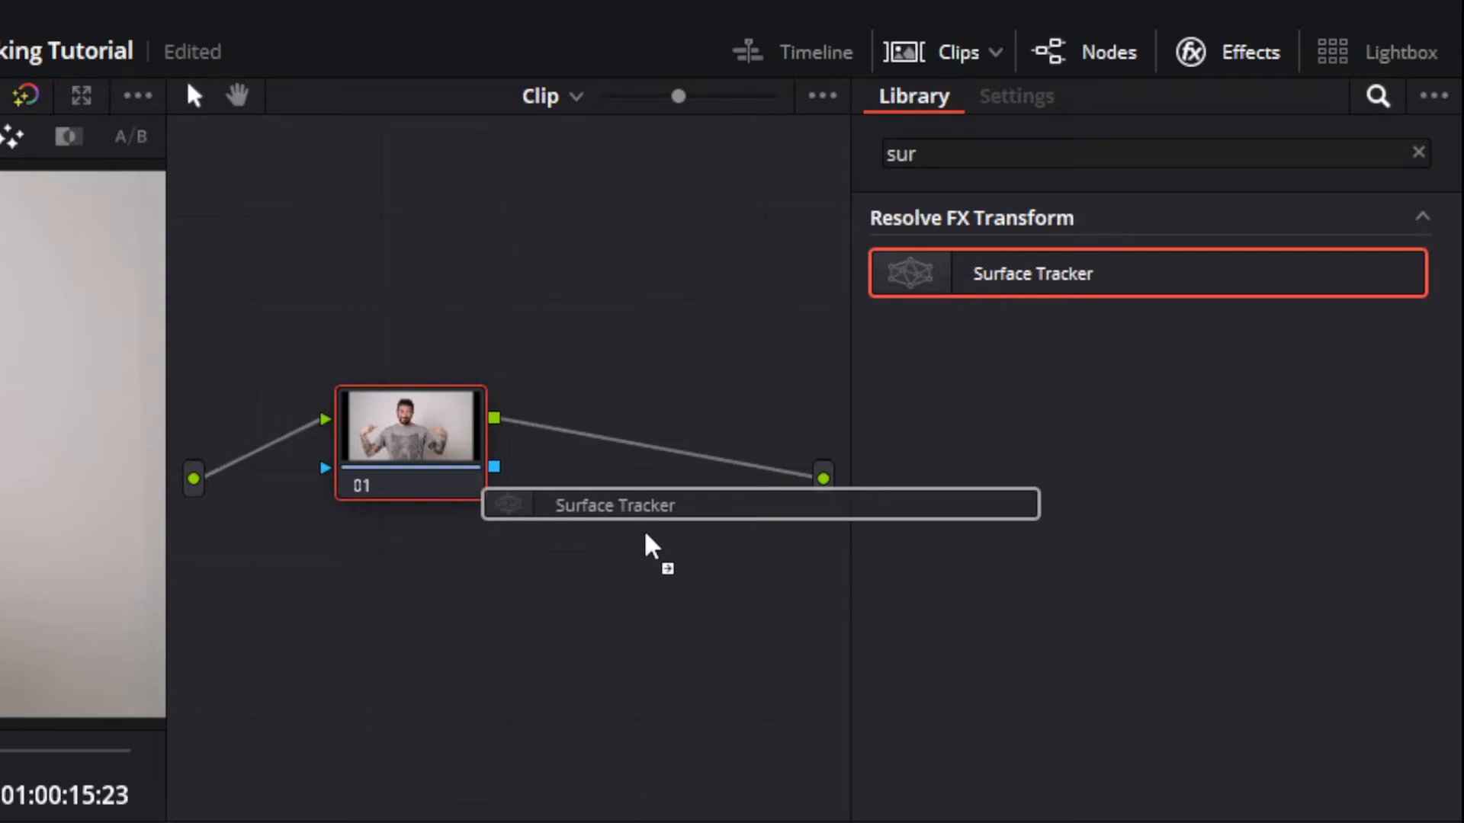
{"action": "left_click_drag", "start_coordinate": [646, 535], "coordinate": [645, 565]}
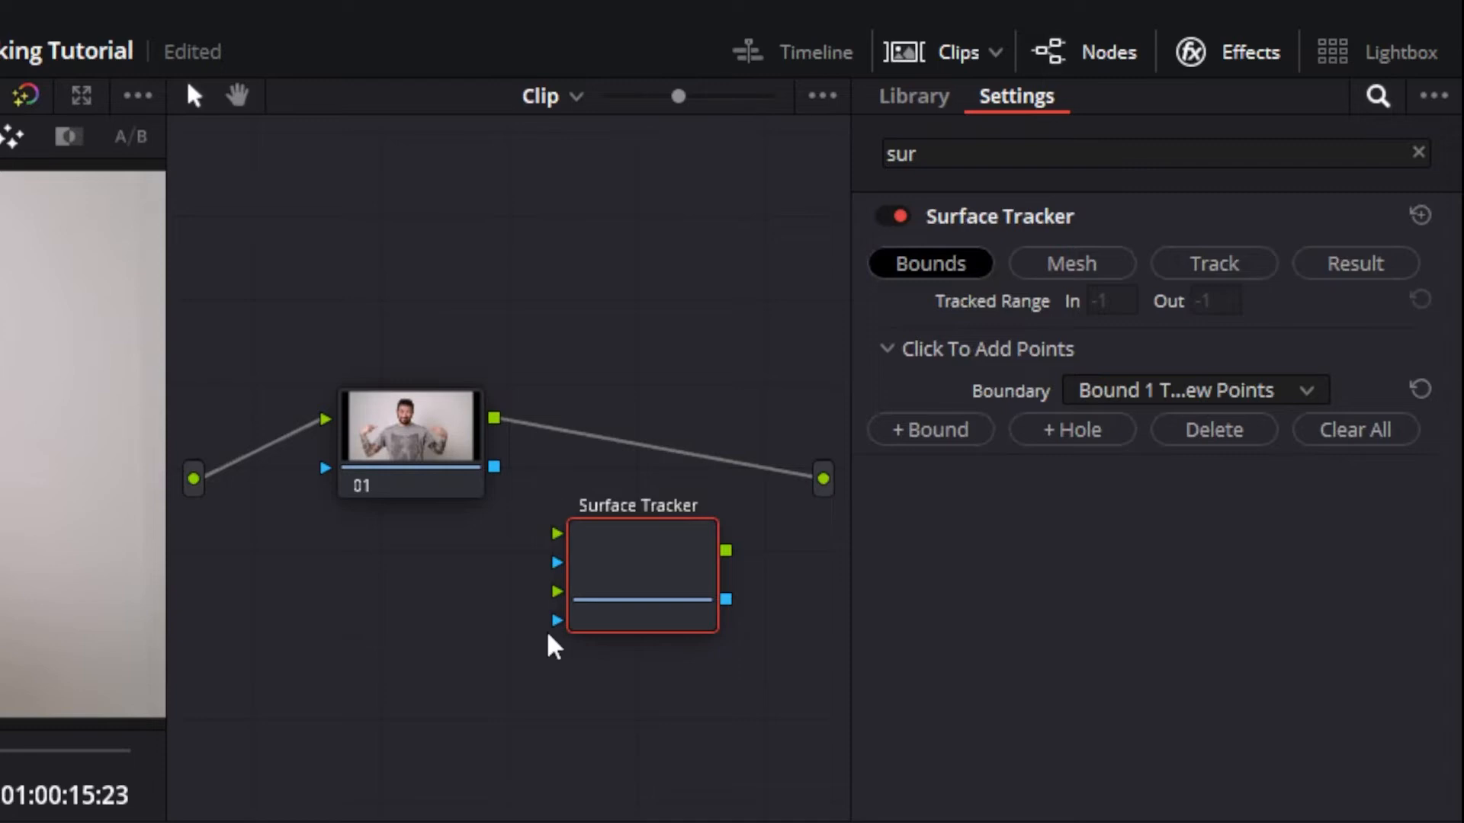
{"action": "left_click_drag", "start_coordinate": [657, 575], "coordinate": [660, 452]}
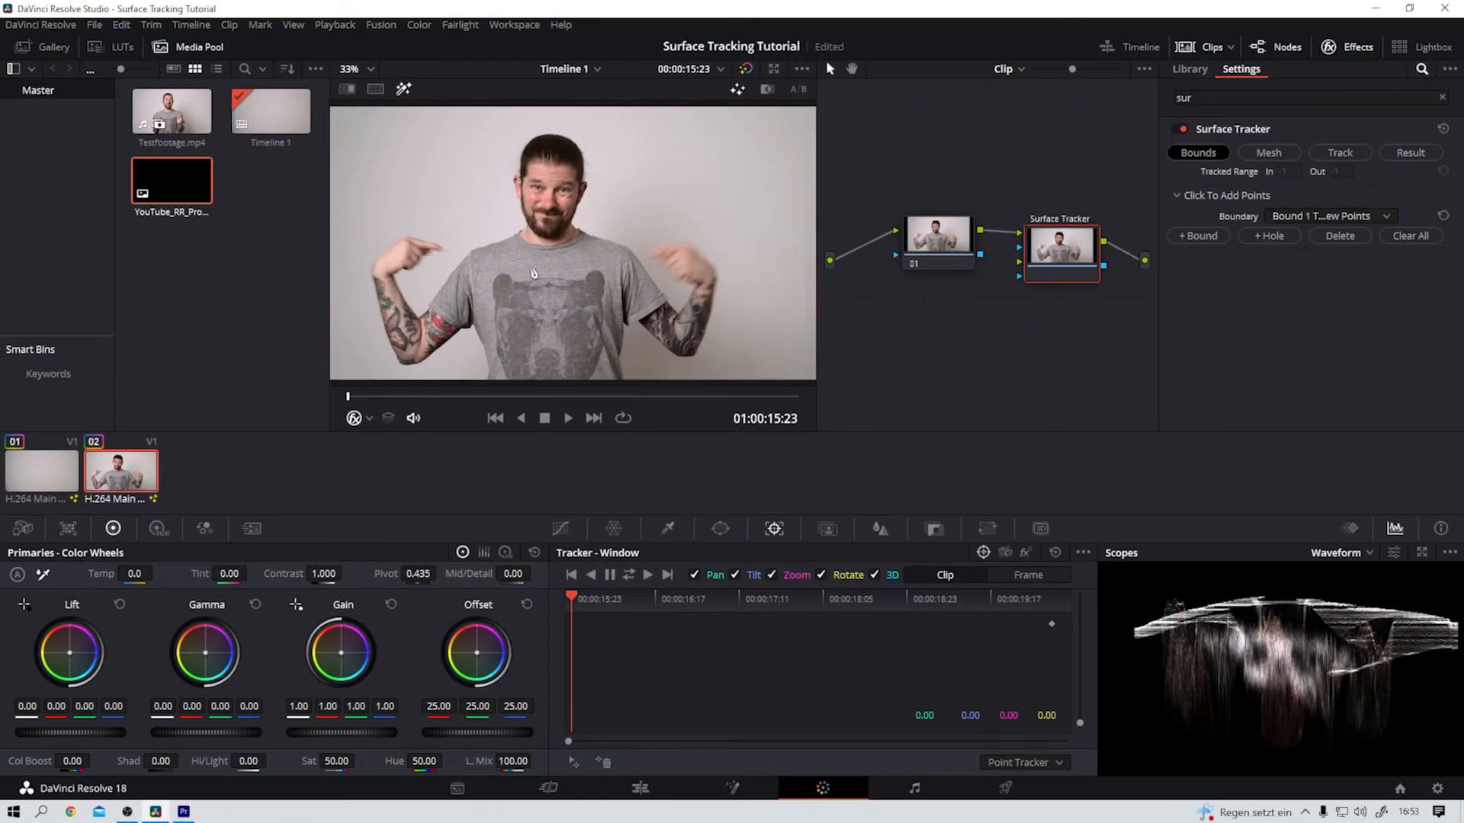
Step: Outline the printed chest area of the T-shirt with a six-point tracking boundary
{"action": "left_click", "coordinate": [514, 261]}
{"action": "left_click", "coordinate": [485, 296]}
{"action": "left_click", "coordinate": [499, 351]}
{"action": "left_click", "coordinate": [579, 367]}
{"action": "left_click", "coordinate": [604, 331]}
{"action": "left_click", "coordinate": [602, 261]}
Step: Add a hole to the tracking area with four points in the middle of the shirt boundary
{"action": "left_click", "coordinate": [1280, 238]}
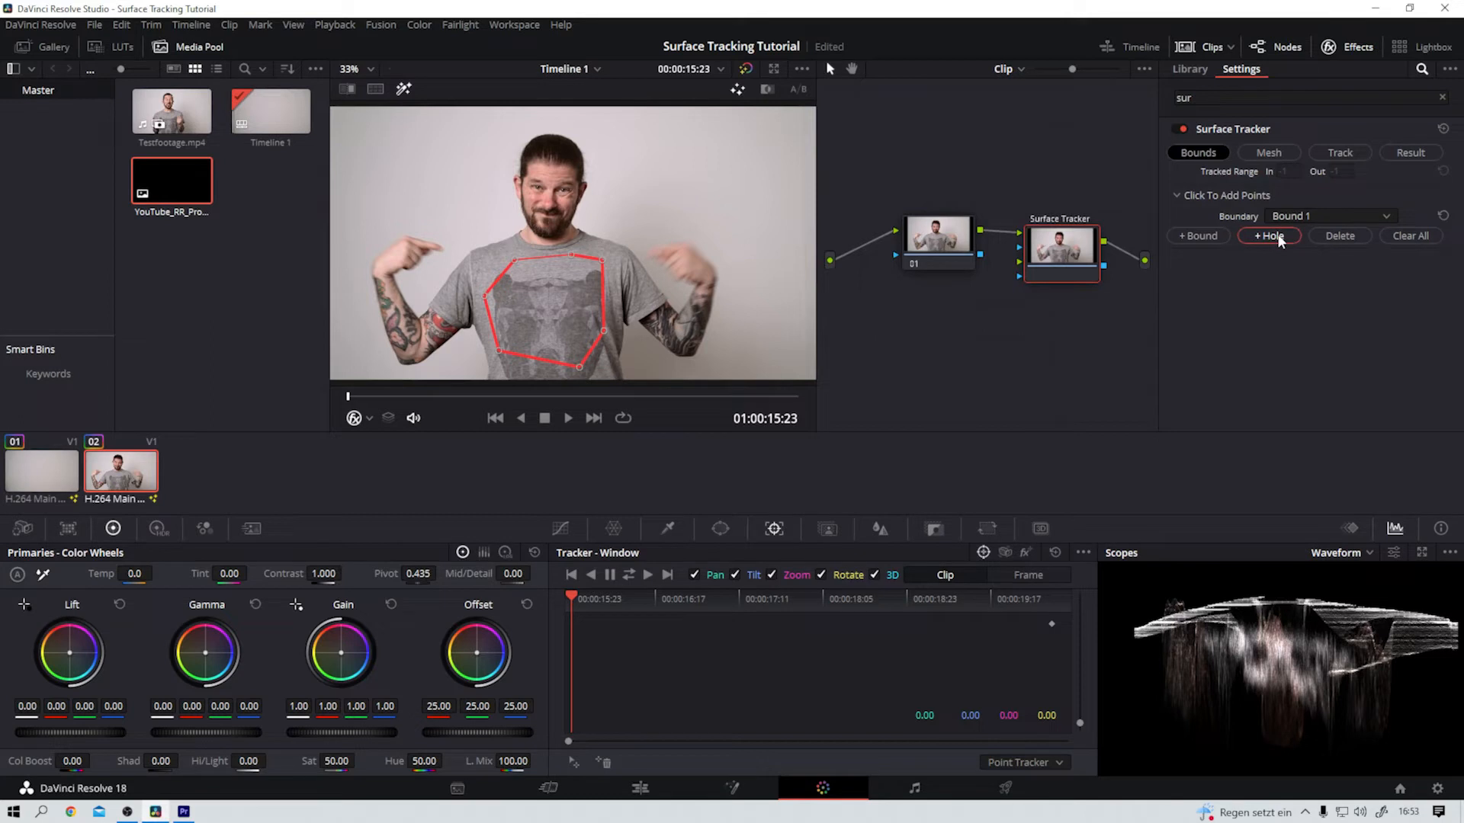
{"action": "left_click", "coordinate": [1279, 238]}
{"action": "left_click", "coordinate": [522, 319]}
{"action": "left_click", "coordinate": [541, 283]}
{"action": "left_click", "coordinate": [555, 327]}
{"action": "left_click", "coordinate": [573, 290]}
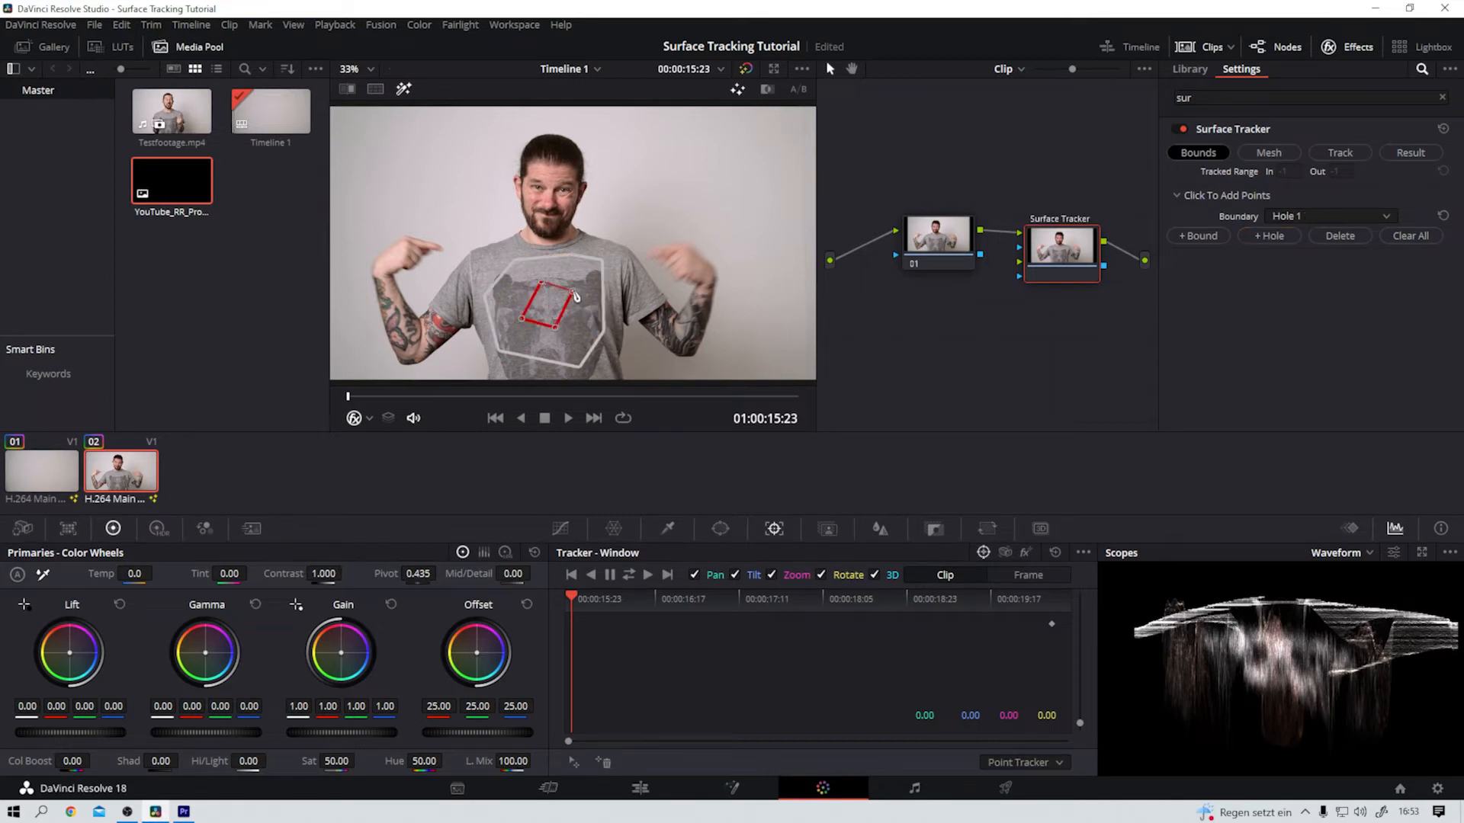
{"action": "left_click", "coordinate": [1384, 216]}
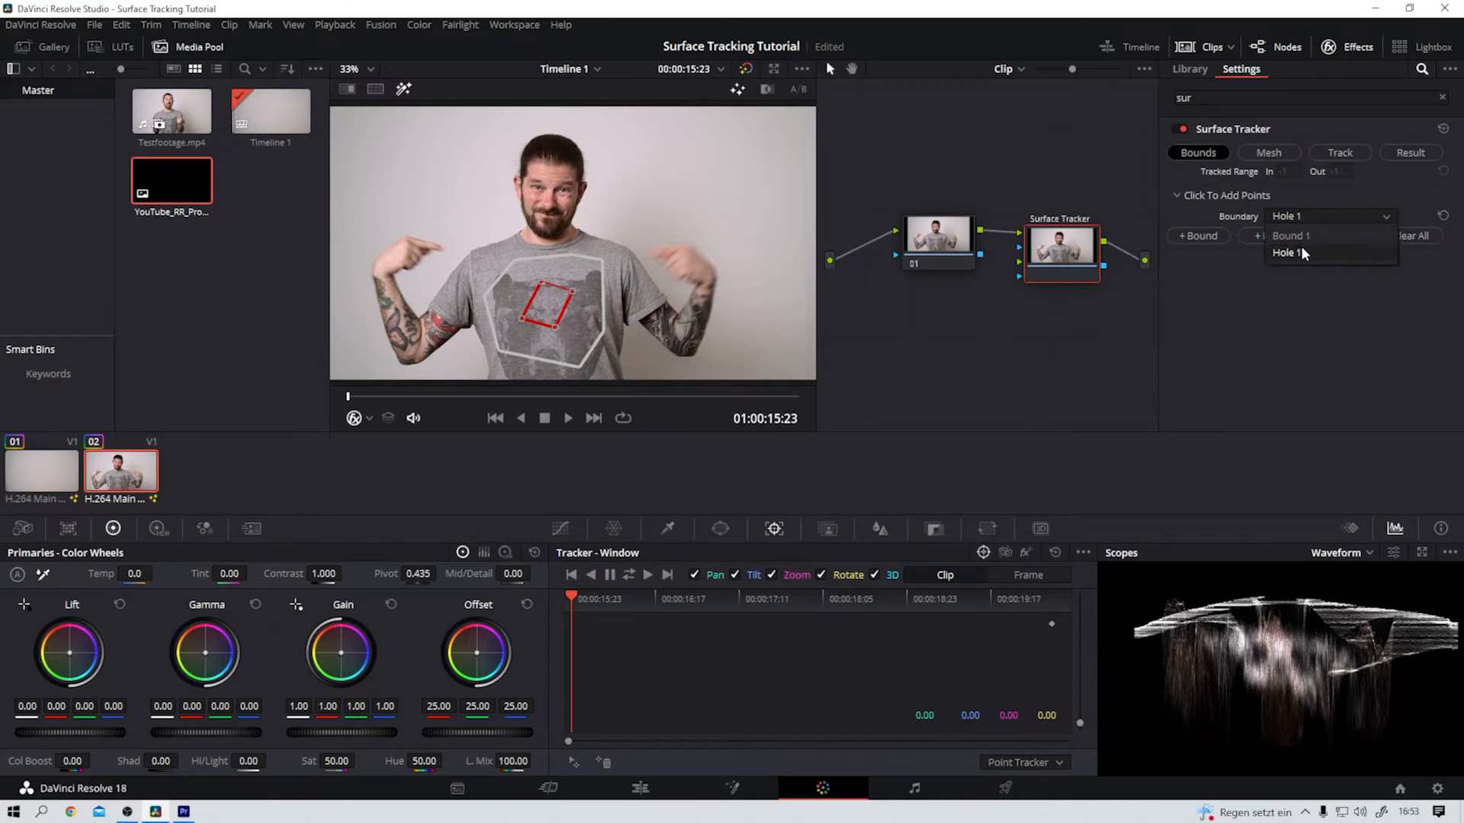
Step: Check the generated mesh around the hole and delete the hole boundary
{"action": "left_click", "coordinate": [1274, 151]}
{"action": "left_click", "coordinate": [1274, 151]}
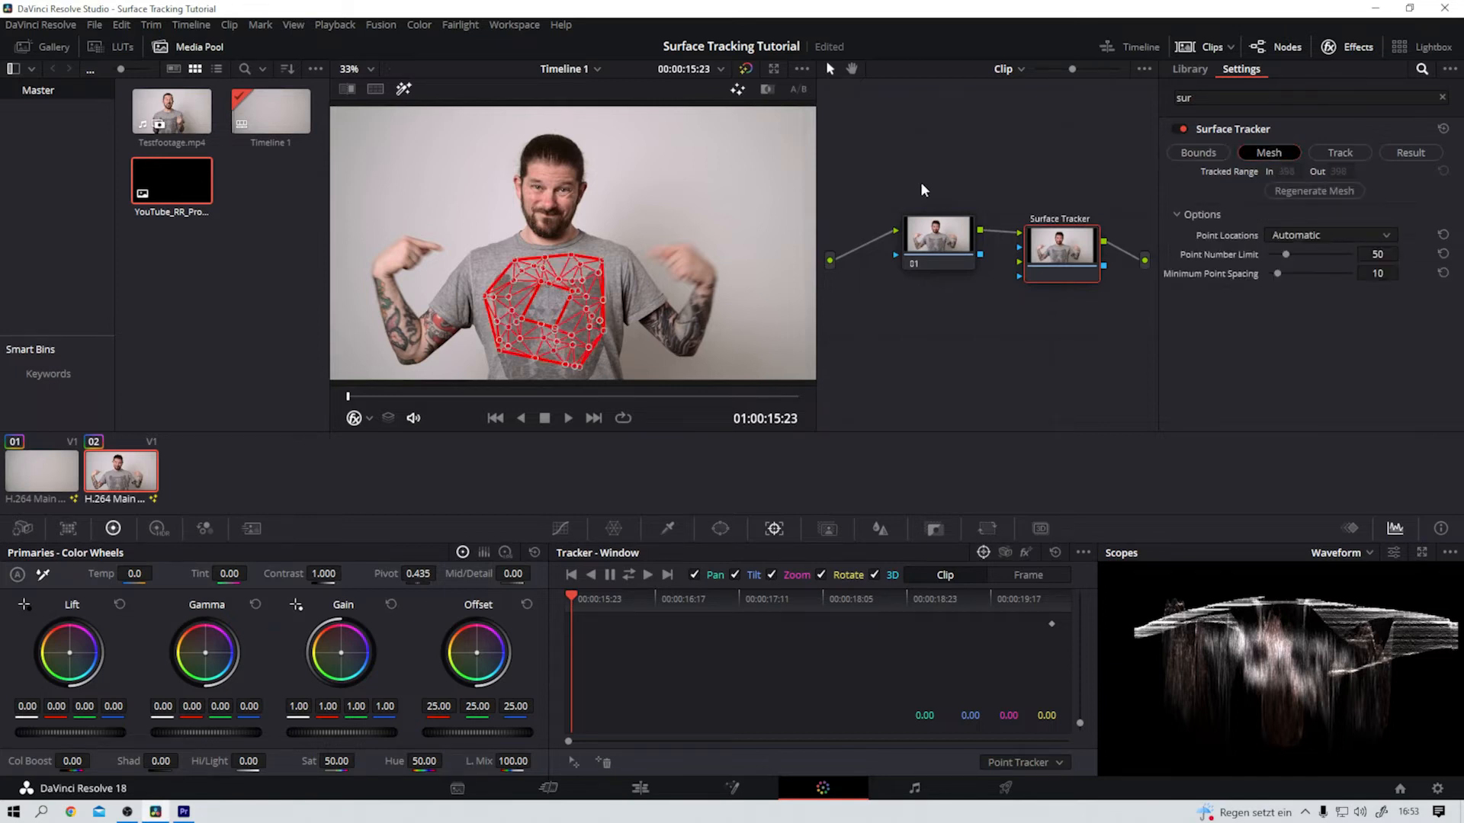
{"action": "left_click", "coordinate": [1208, 157]}
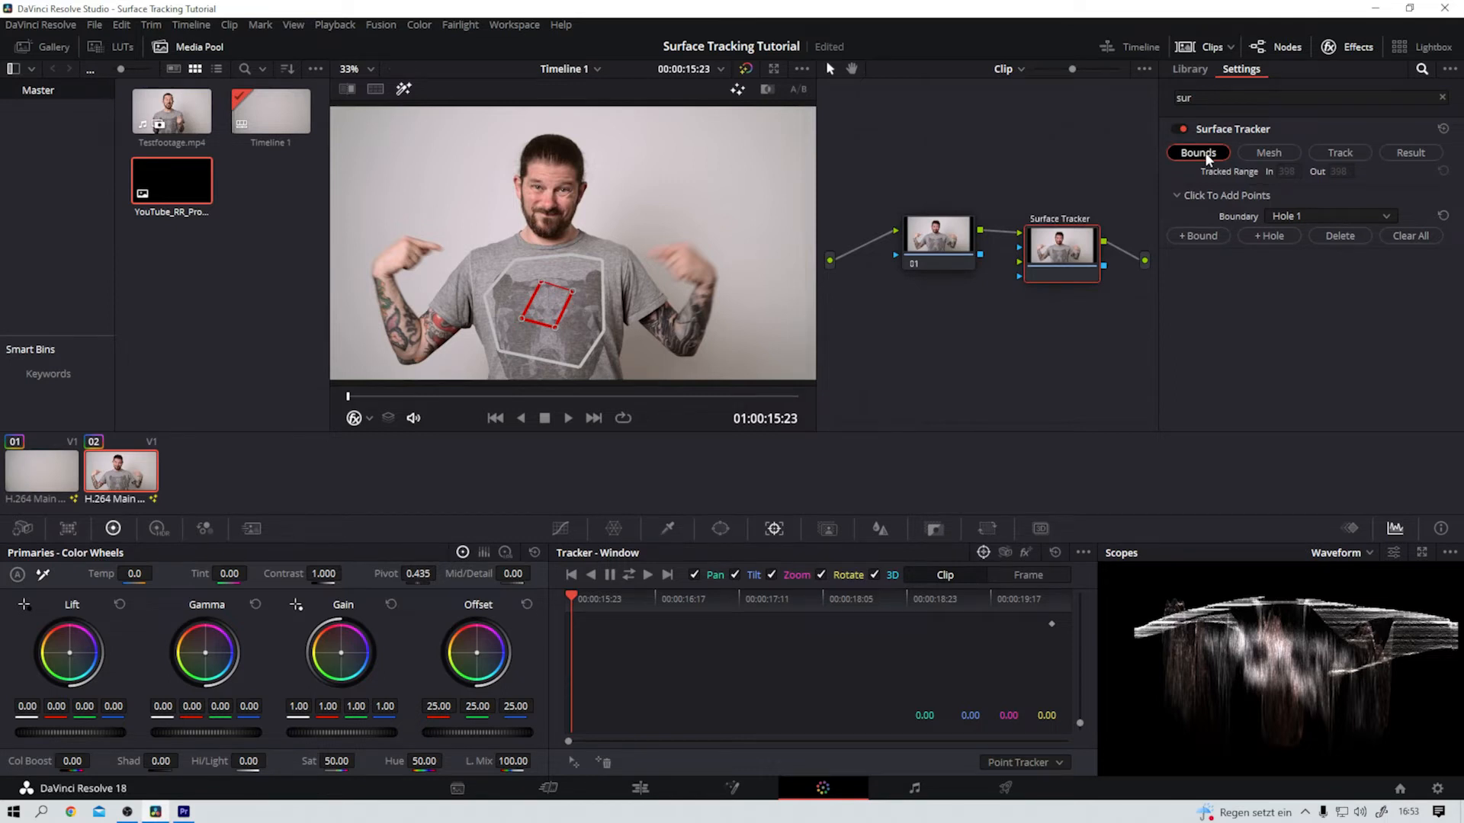
{"action": "left_click", "coordinate": [1333, 236]}
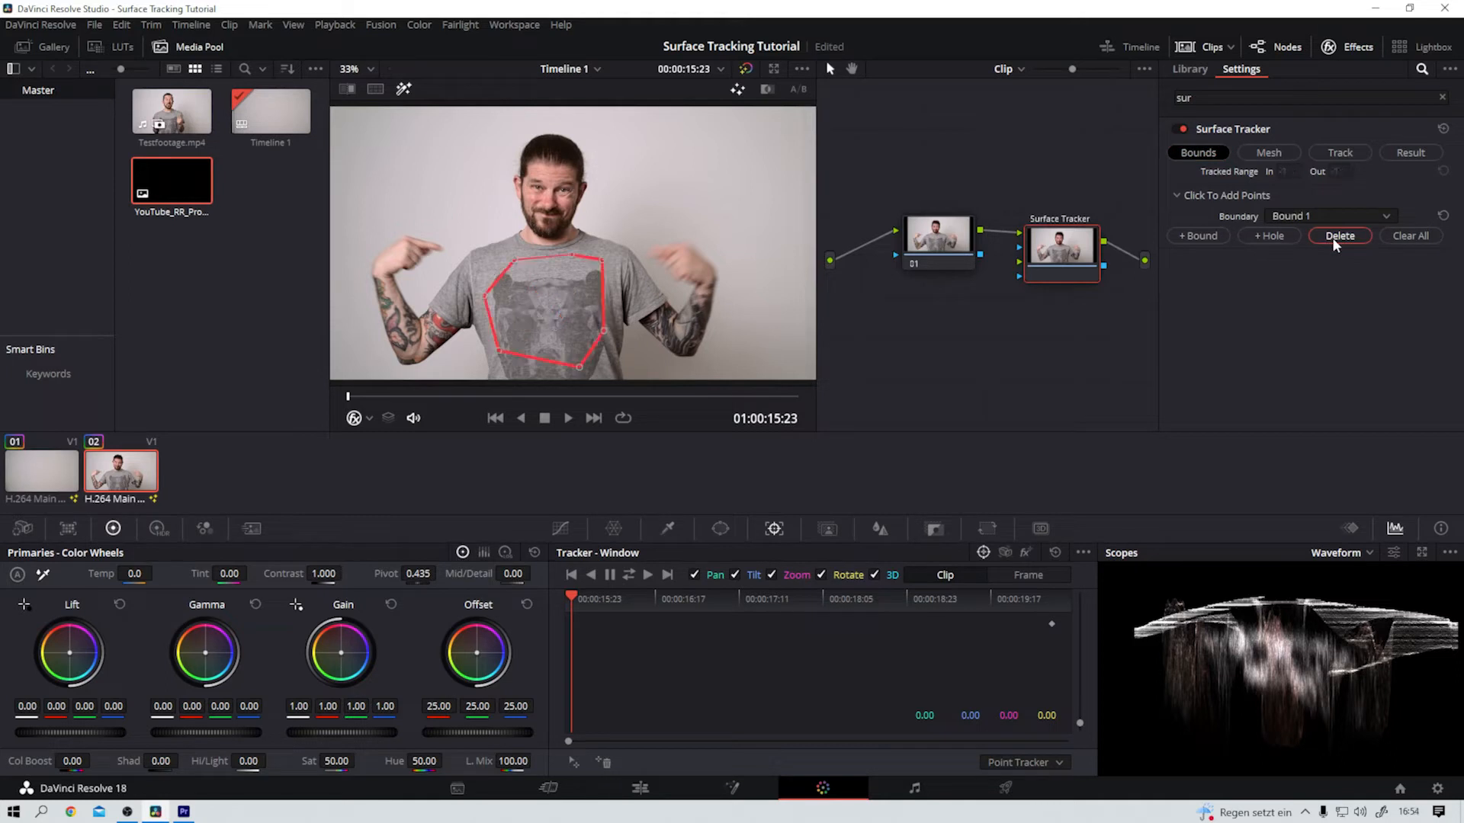
Step: Generate the mesh with automatic point locations and set the point number limit to 100
{"action": "left_click", "coordinate": [1283, 151]}
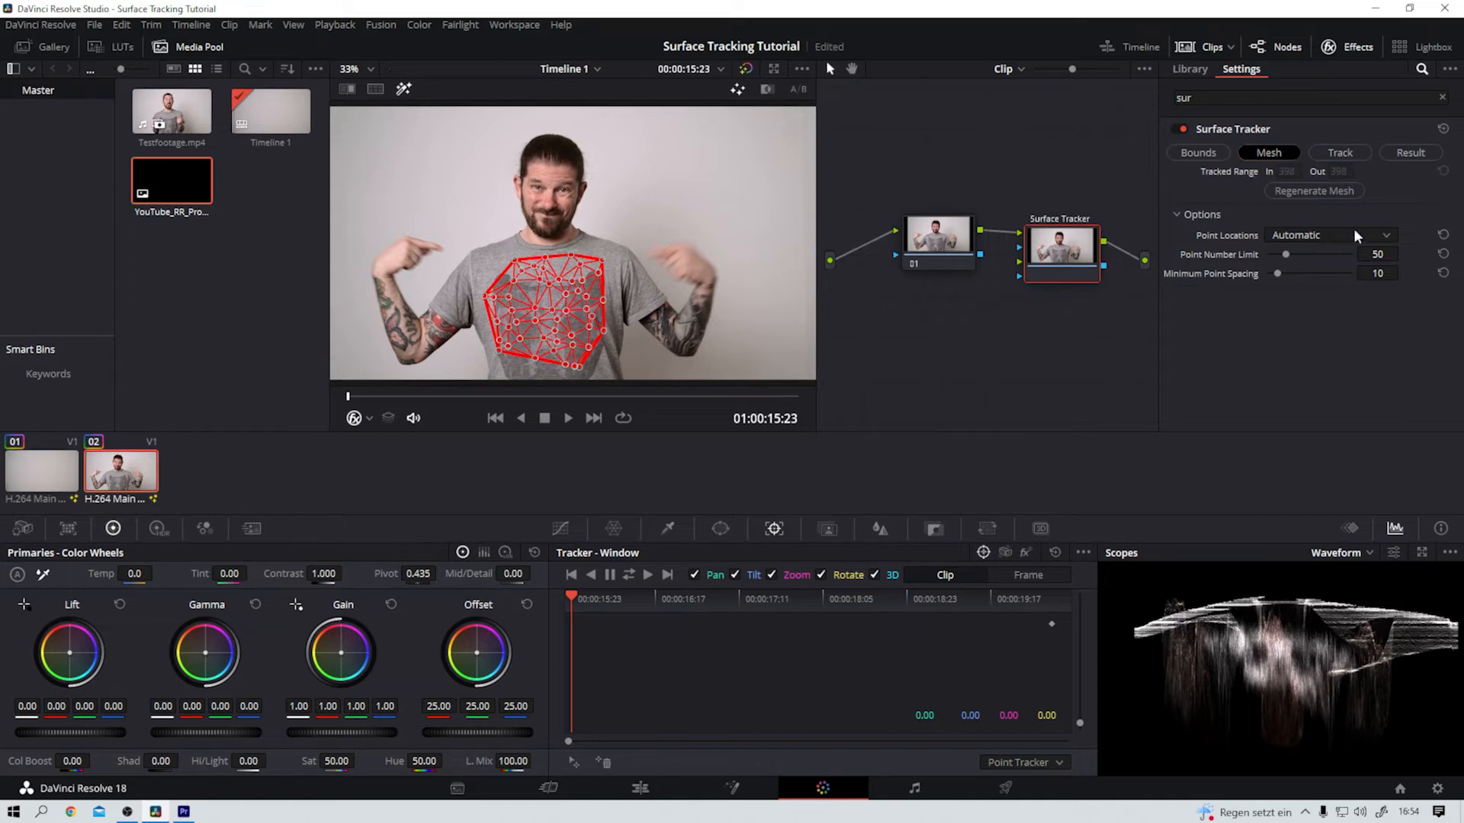
{"action": "left_click", "coordinate": [1385, 230]}
{"action": "left_click", "coordinate": [1308, 272]}
{"action": "left_click", "coordinate": [1383, 236]}
{"action": "left_click", "coordinate": [1299, 252]}
{"action": "left_click", "coordinate": [1377, 254]}
{"action": "type", "text": "100"}
{"action": "key", "text": "Return"}
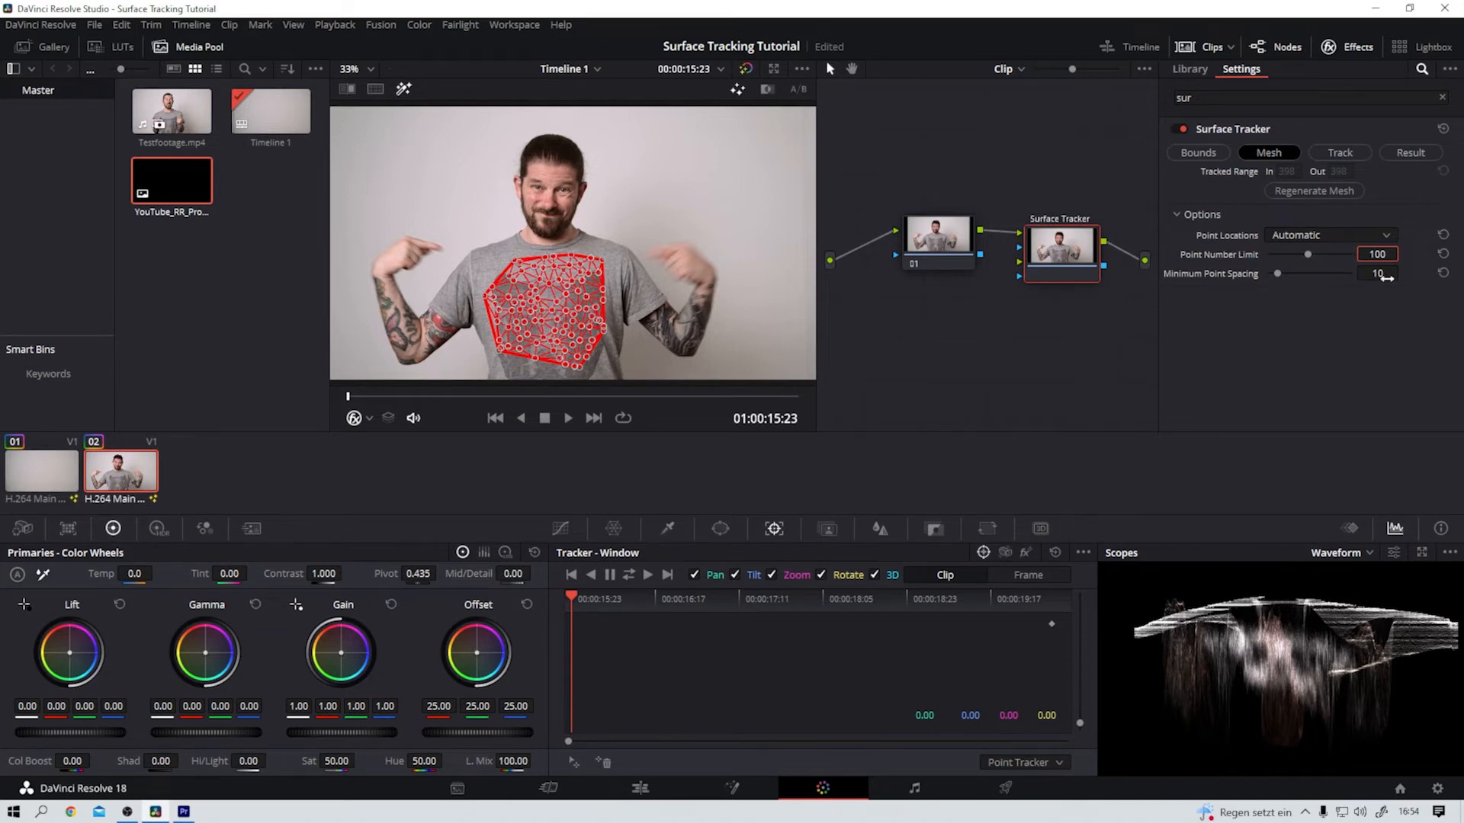
Step: Set the tracking quality to Better and track the shirt surface forward through the clip
{"action": "left_click", "coordinate": [1334, 155]}
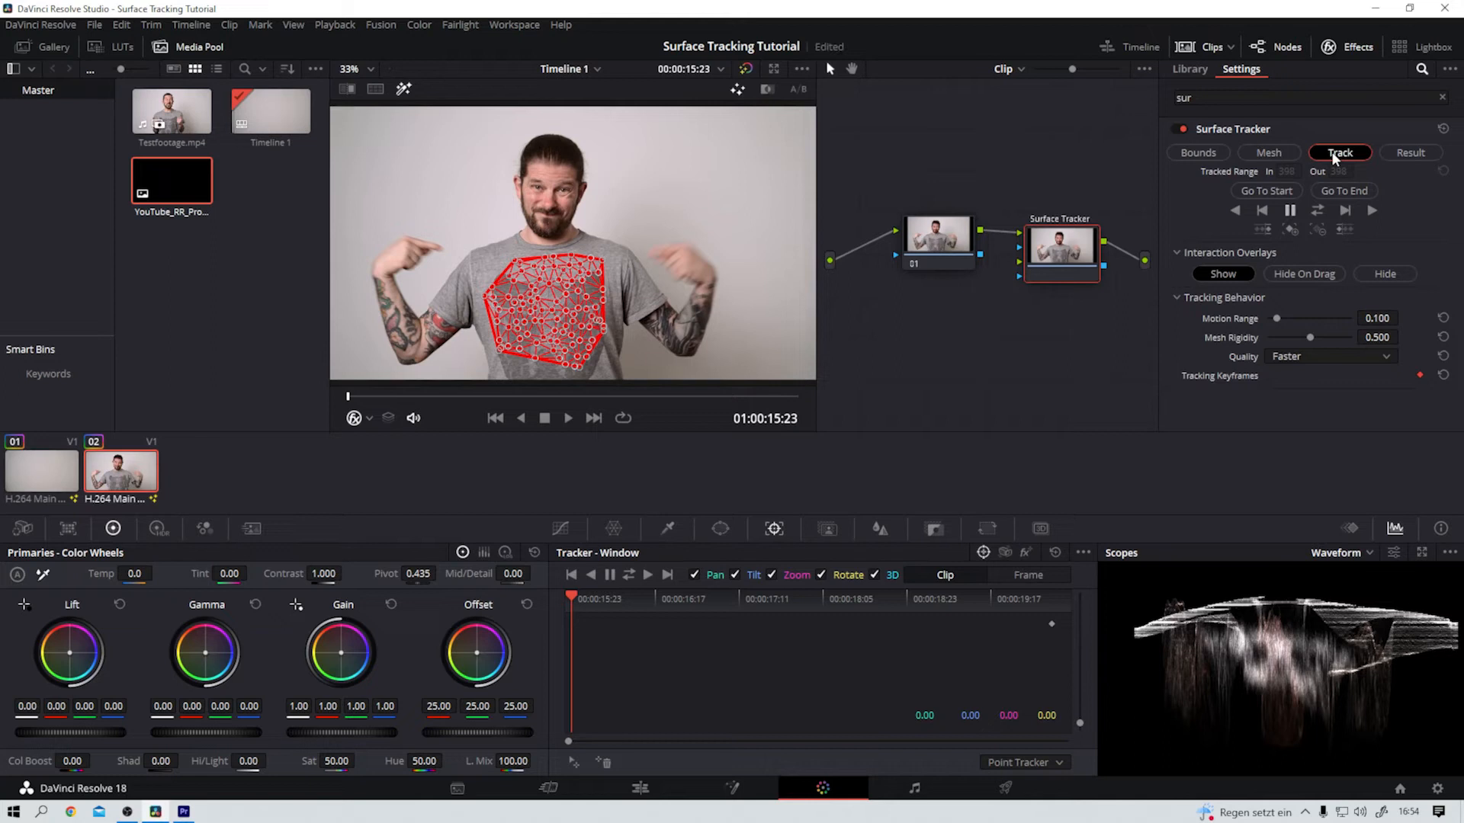
{"action": "left_click", "coordinate": [1383, 357]}
{"action": "left_click", "coordinate": [1308, 393]}
{"action": "left_click", "coordinate": [1370, 211]}
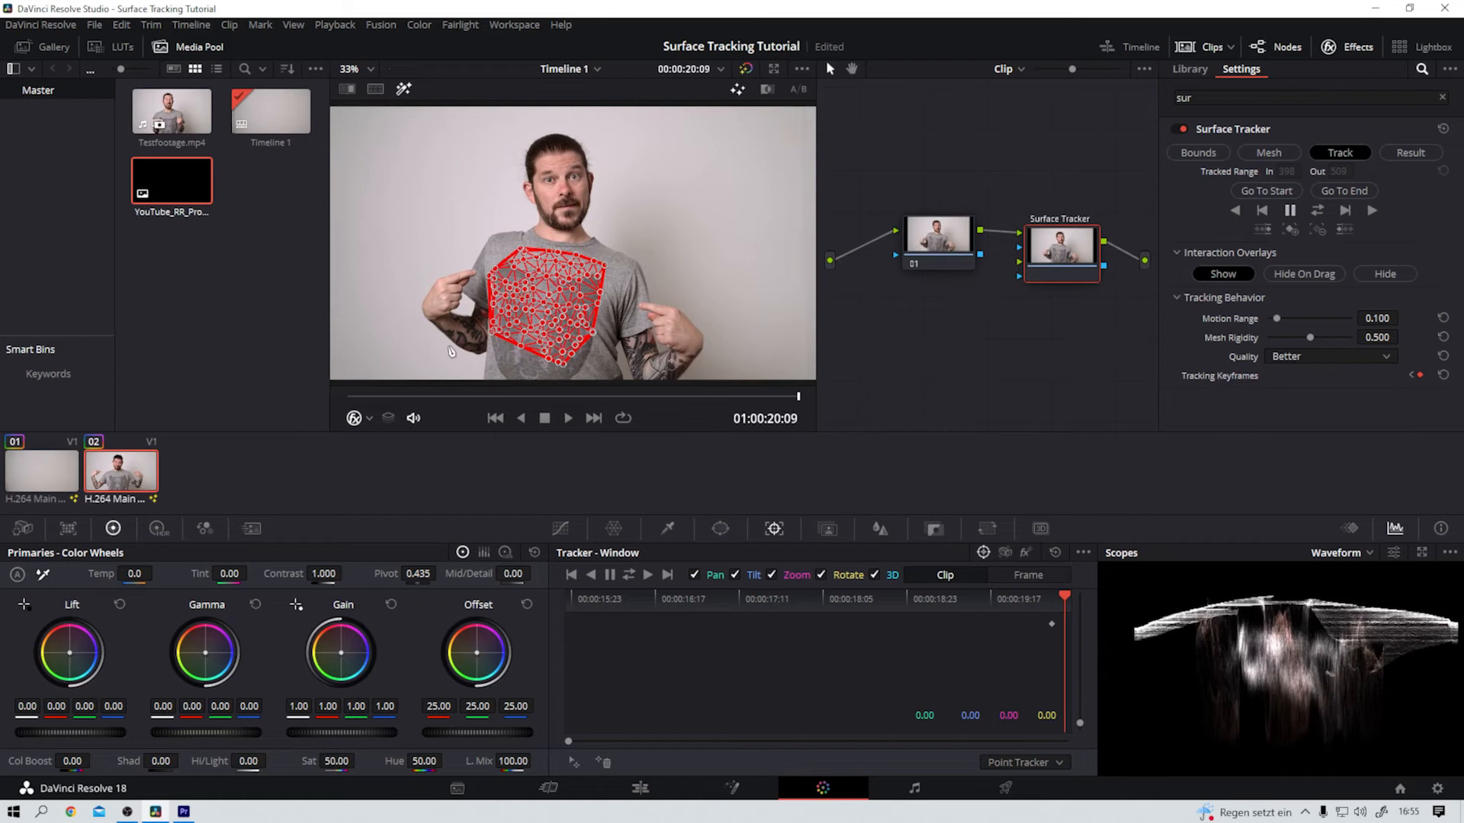
Step: Add the RR logo still from the media pool as an external matte and connect its color output to the Surface Tracker's second color input
{"action": "left_click_drag", "start_coordinate": [172, 181], "coordinate": [937, 355]}
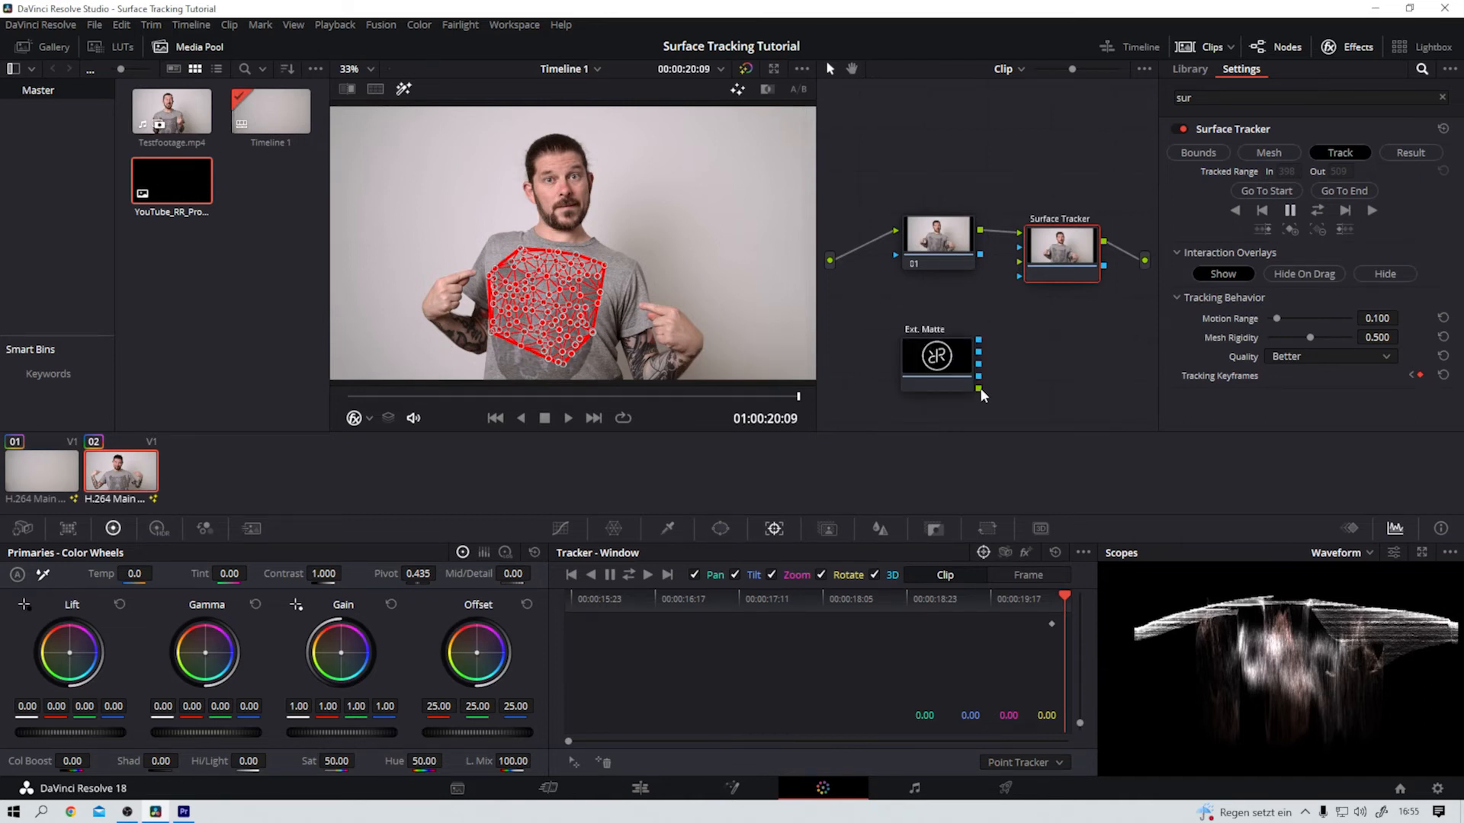
{"action": "left_click_drag", "start_coordinate": [1009, 281], "coordinate": [1020, 261]}
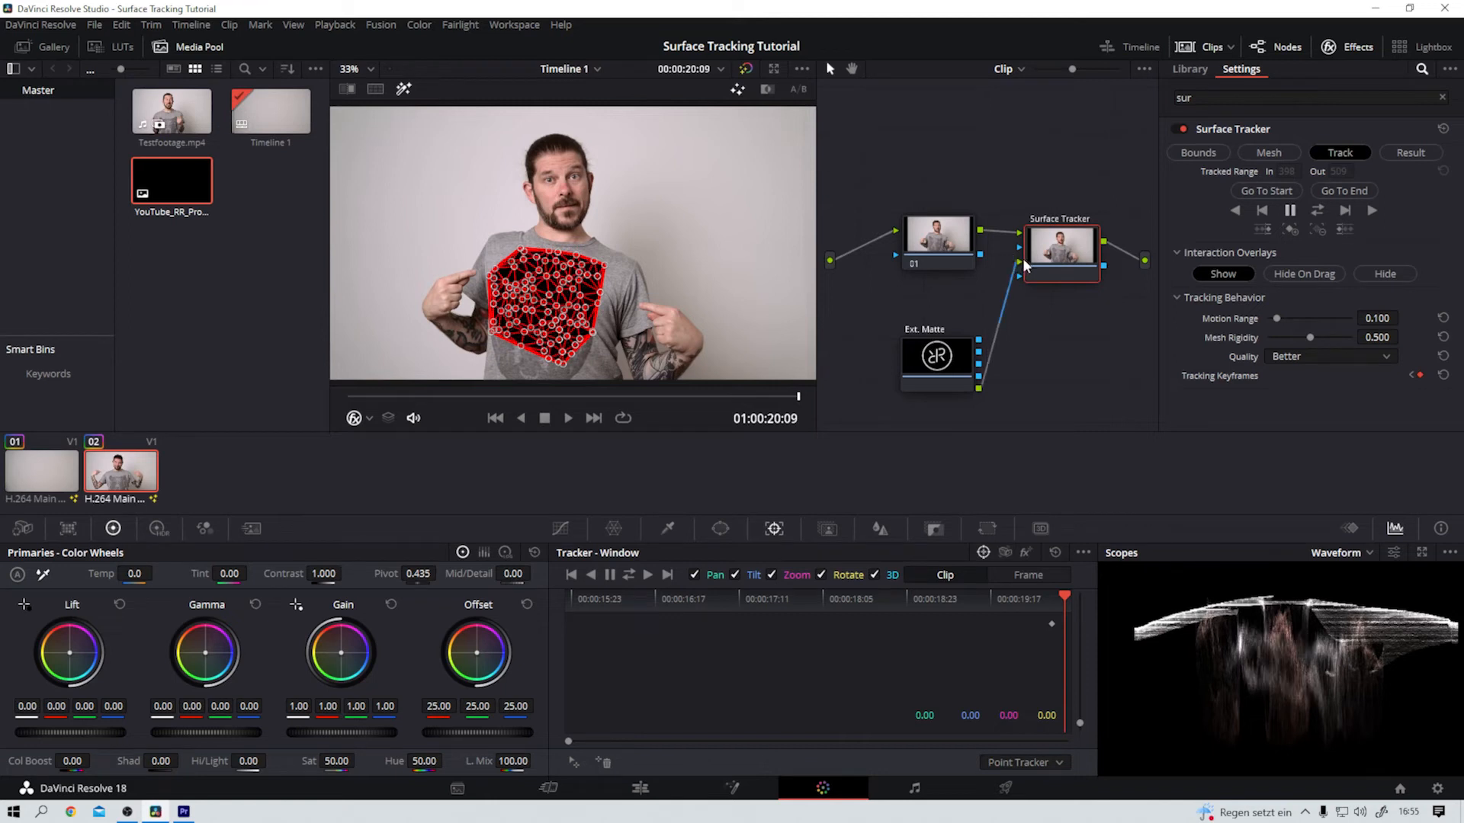
Step: Turn the viewer overlay off to inspect the composited shirt area, and switch the Open FX Overlay back on
{"action": "left_click", "coordinate": [370, 418]}
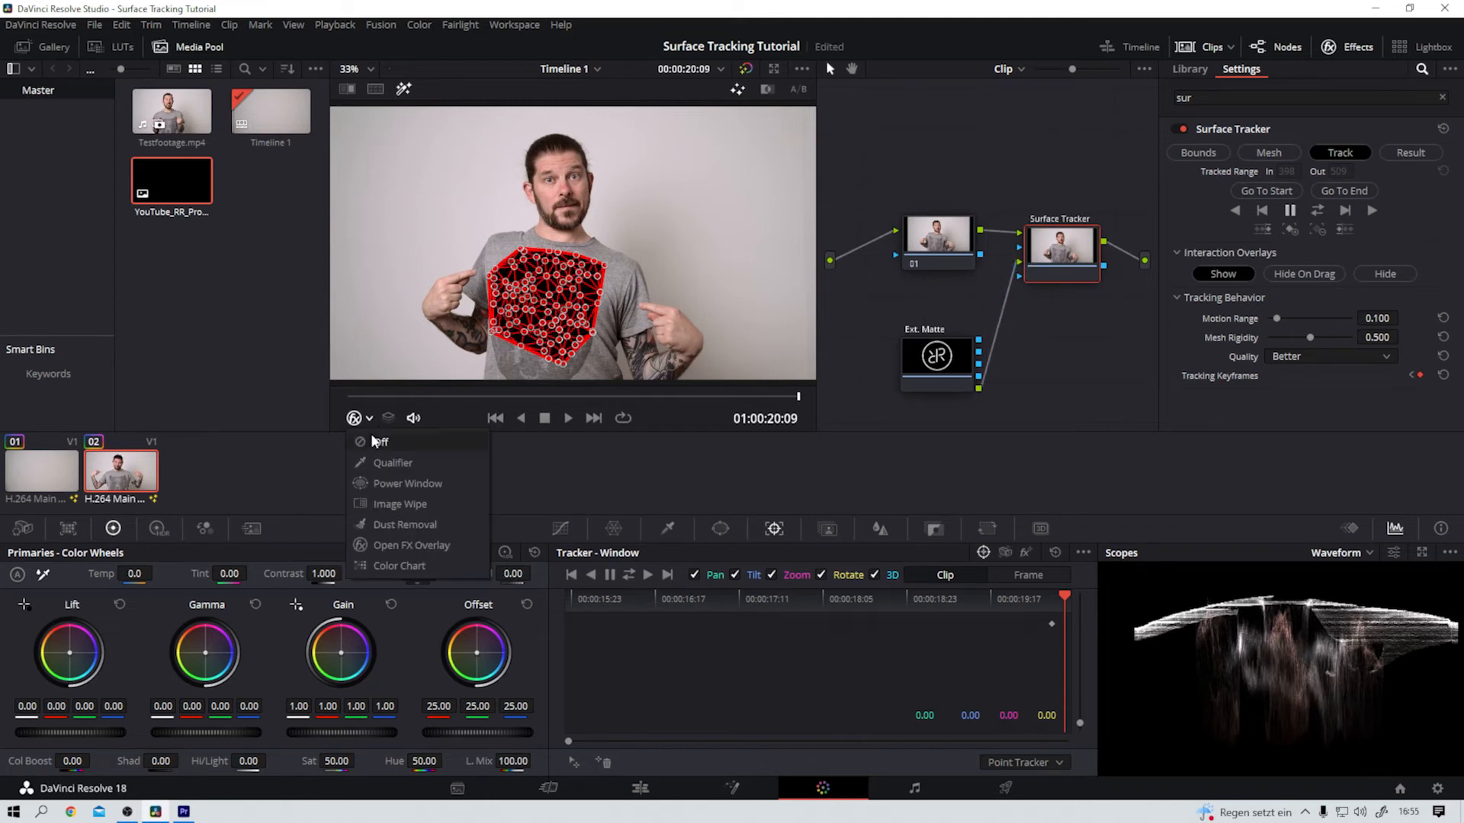
{"action": "left_click", "coordinate": [377, 442]}
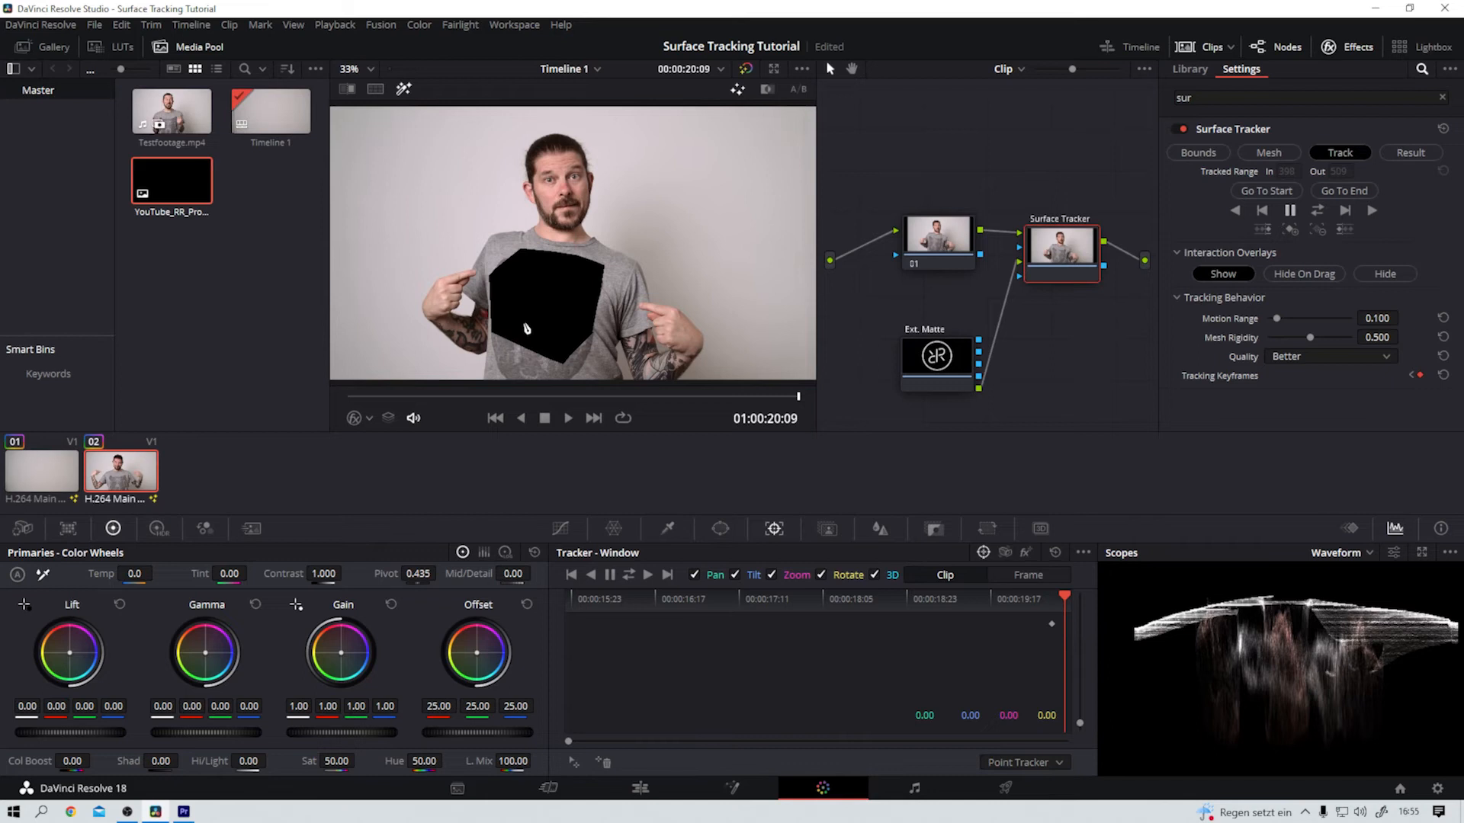
{"action": "left_click", "coordinate": [368, 418]}
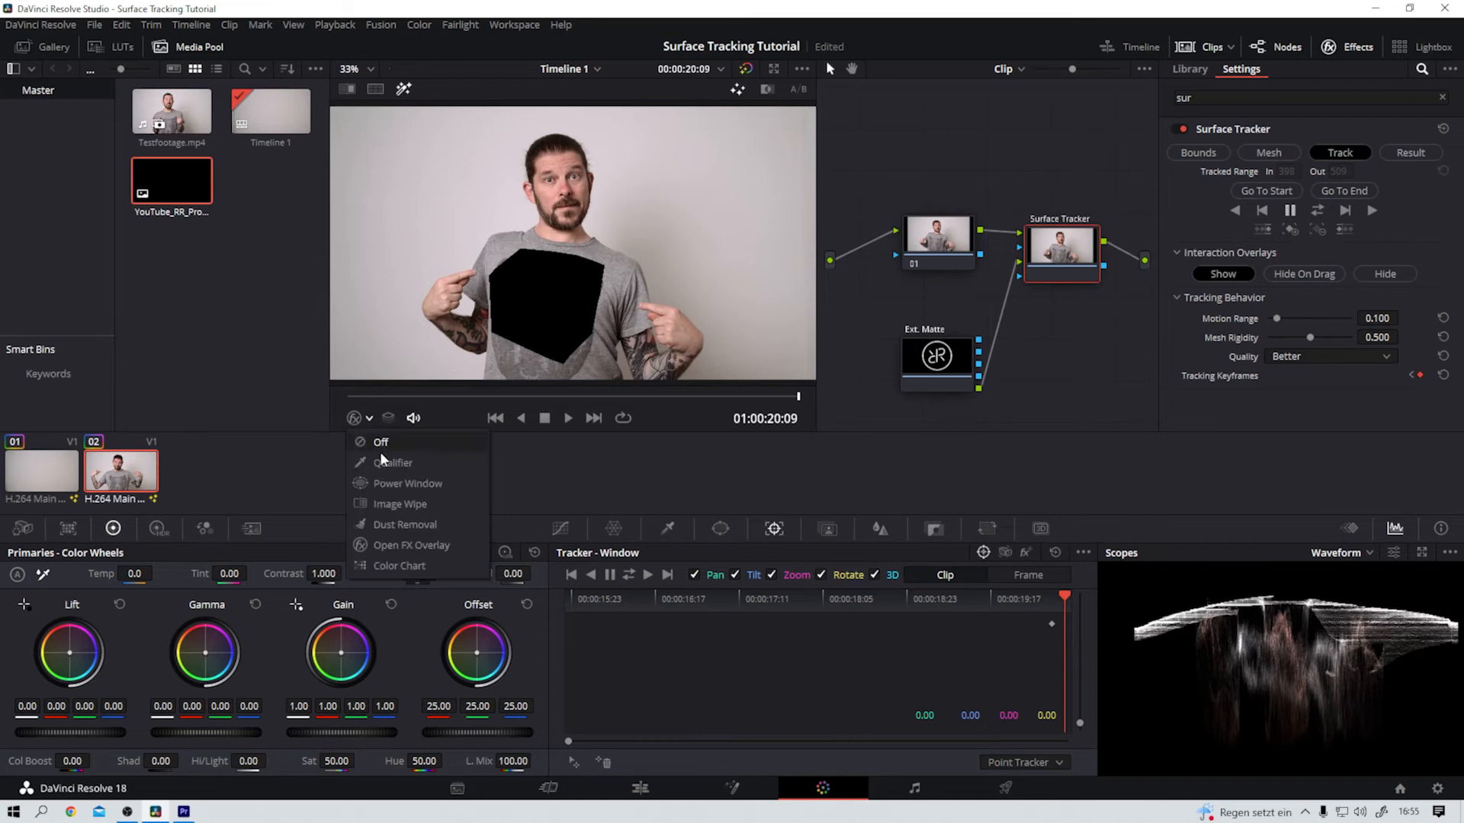
{"action": "left_click", "coordinate": [400, 543]}
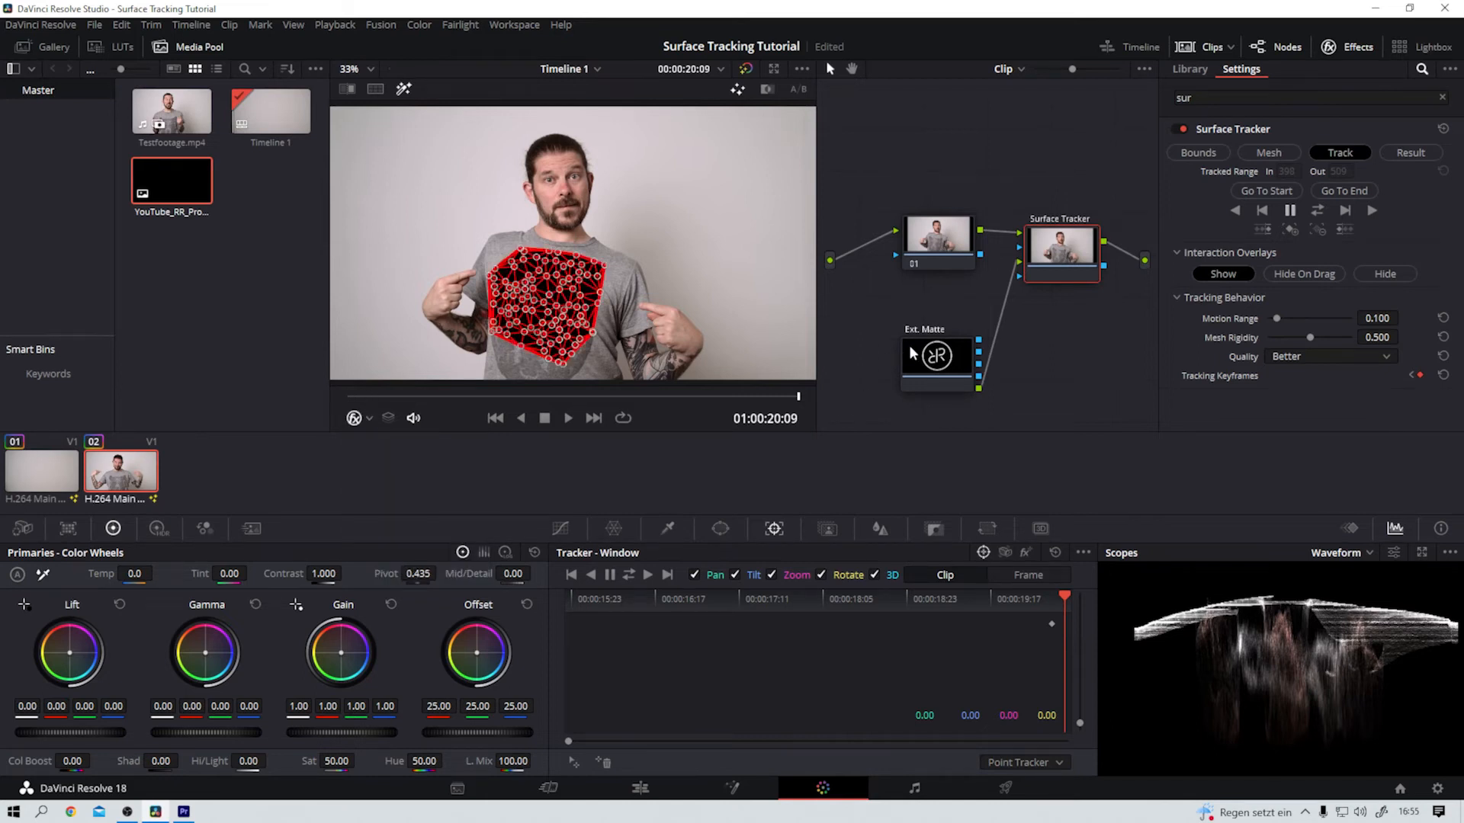
Step: Move the Ext. Matte node away from the Surface Tracker to make room for another node
{"action": "left_click_drag", "start_coordinate": [913, 352], "coordinate": [890, 342]}
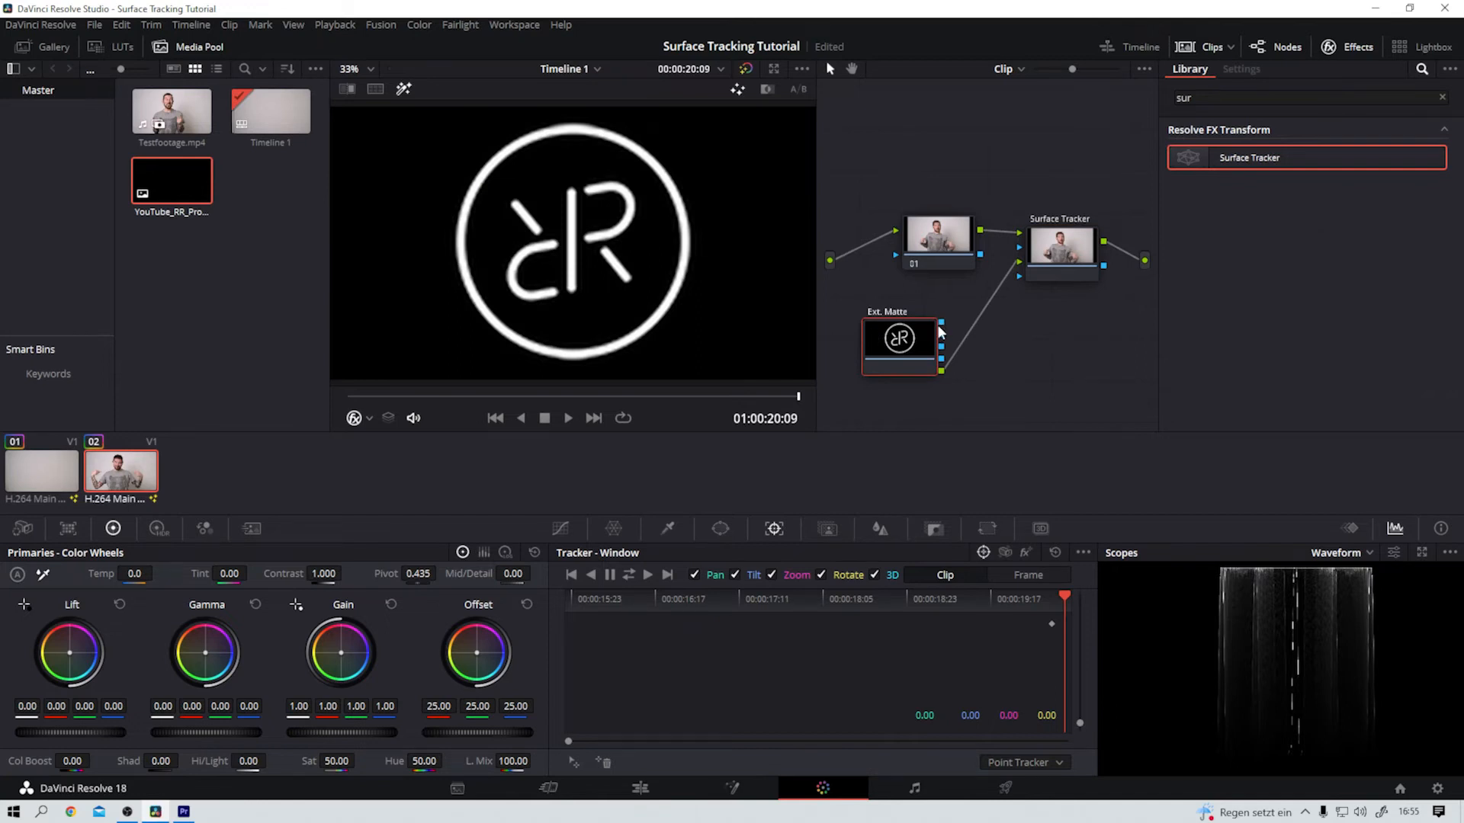
{"action": "right_click", "coordinate": [920, 346]}
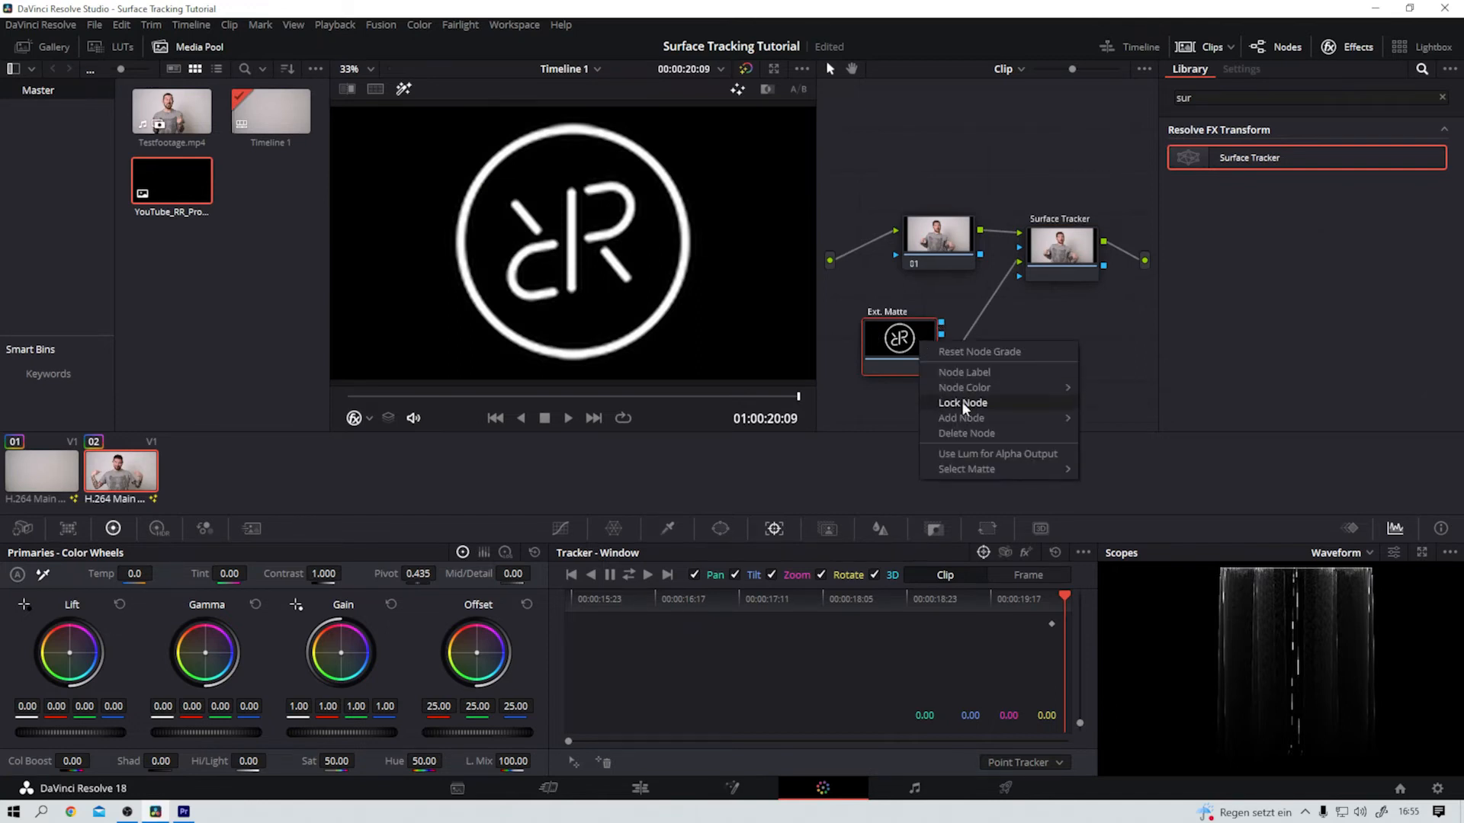
{"action": "mouse_move", "coordinate": [979, 416]}
{"action": "left_click", "coordinate": [1117, 417]}
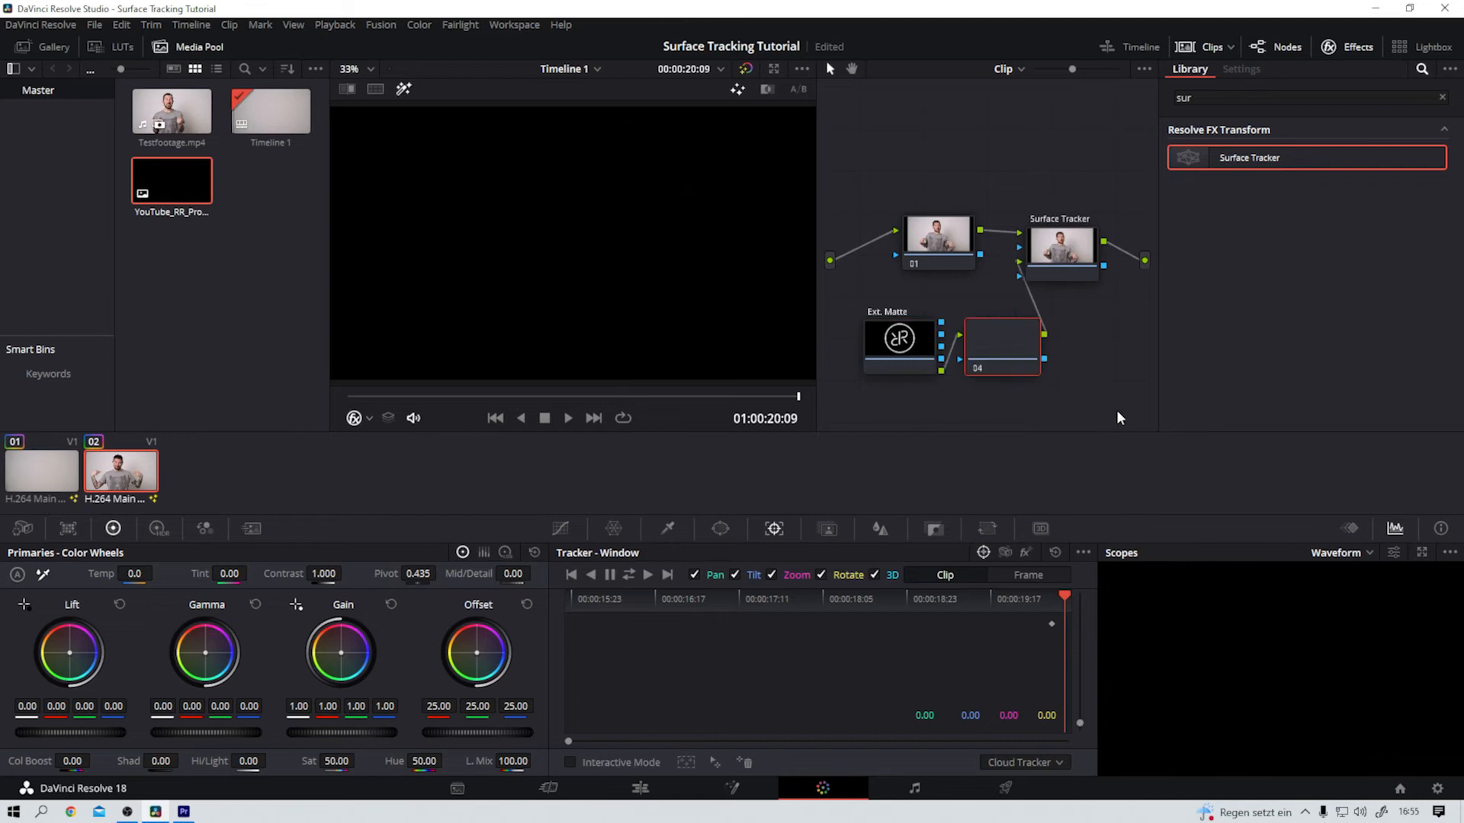
{"action": "key", "text": "ctrl+z"}
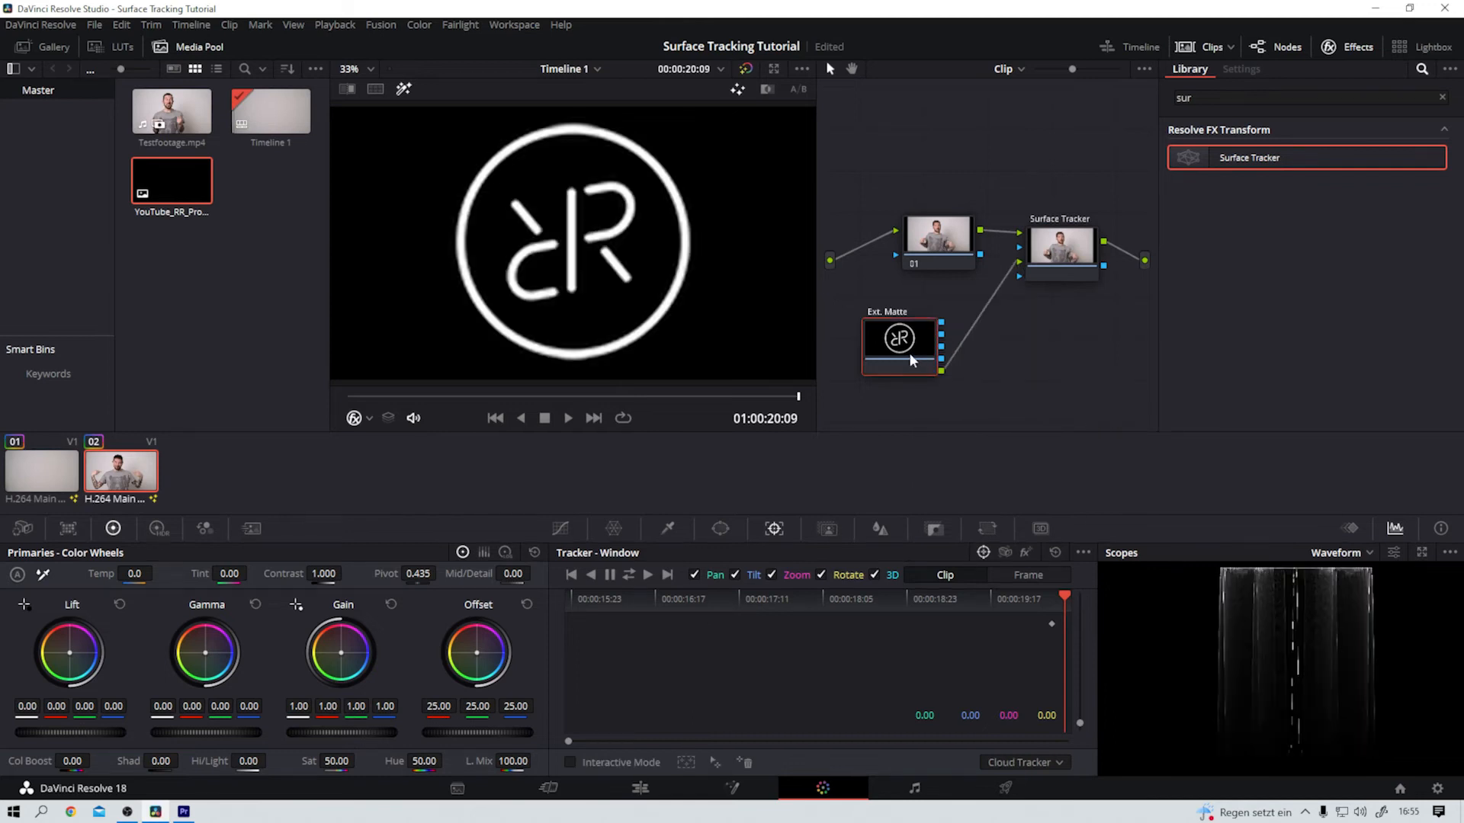
Step: Insert a serial node after the Ext. Matte and connect the matte's key output to the new node's key input
{"action": "key", "text": "alt+s"}
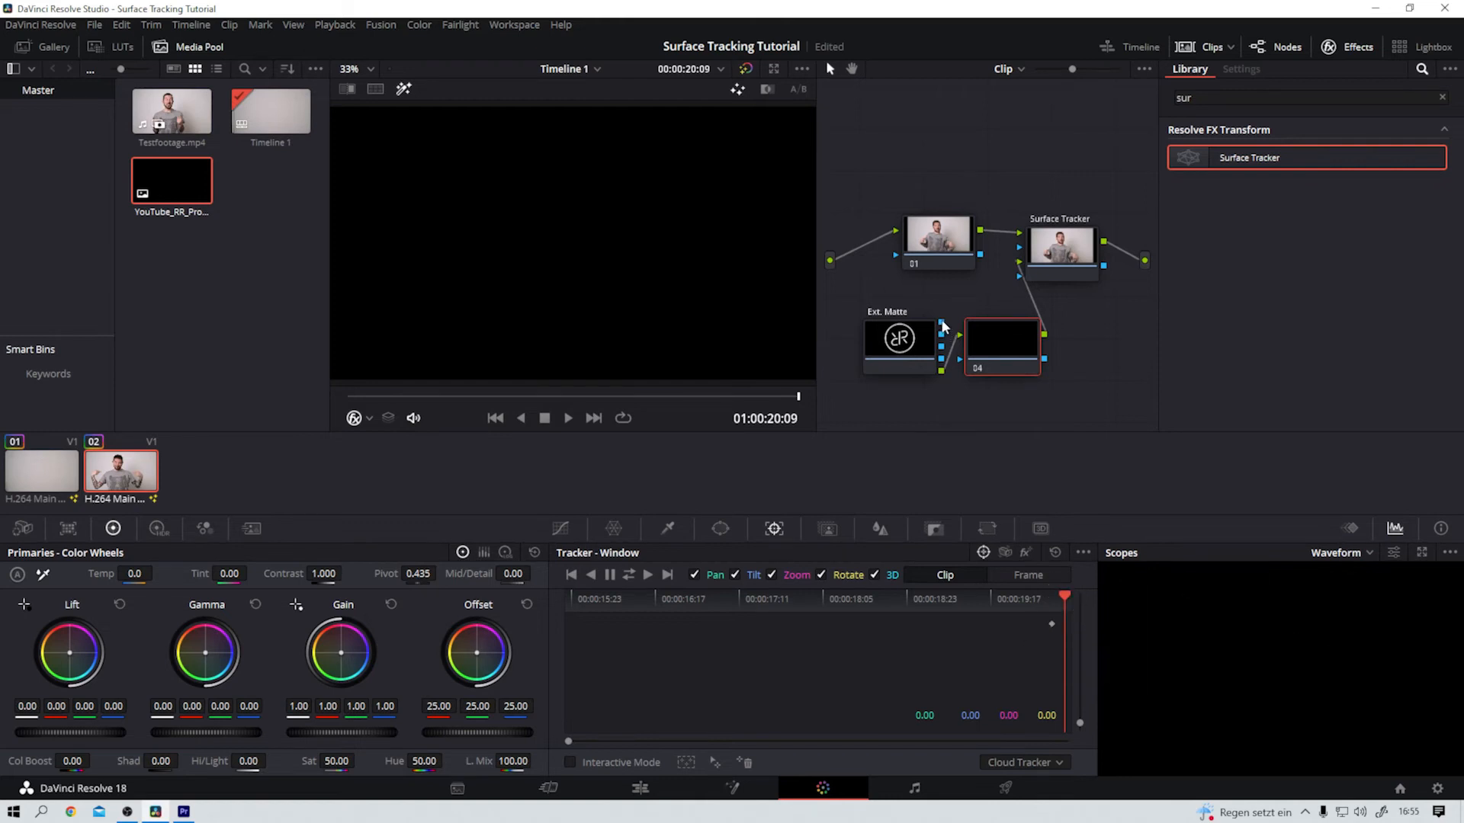
{"action": "double_click", "coordinate": [960, 359]}
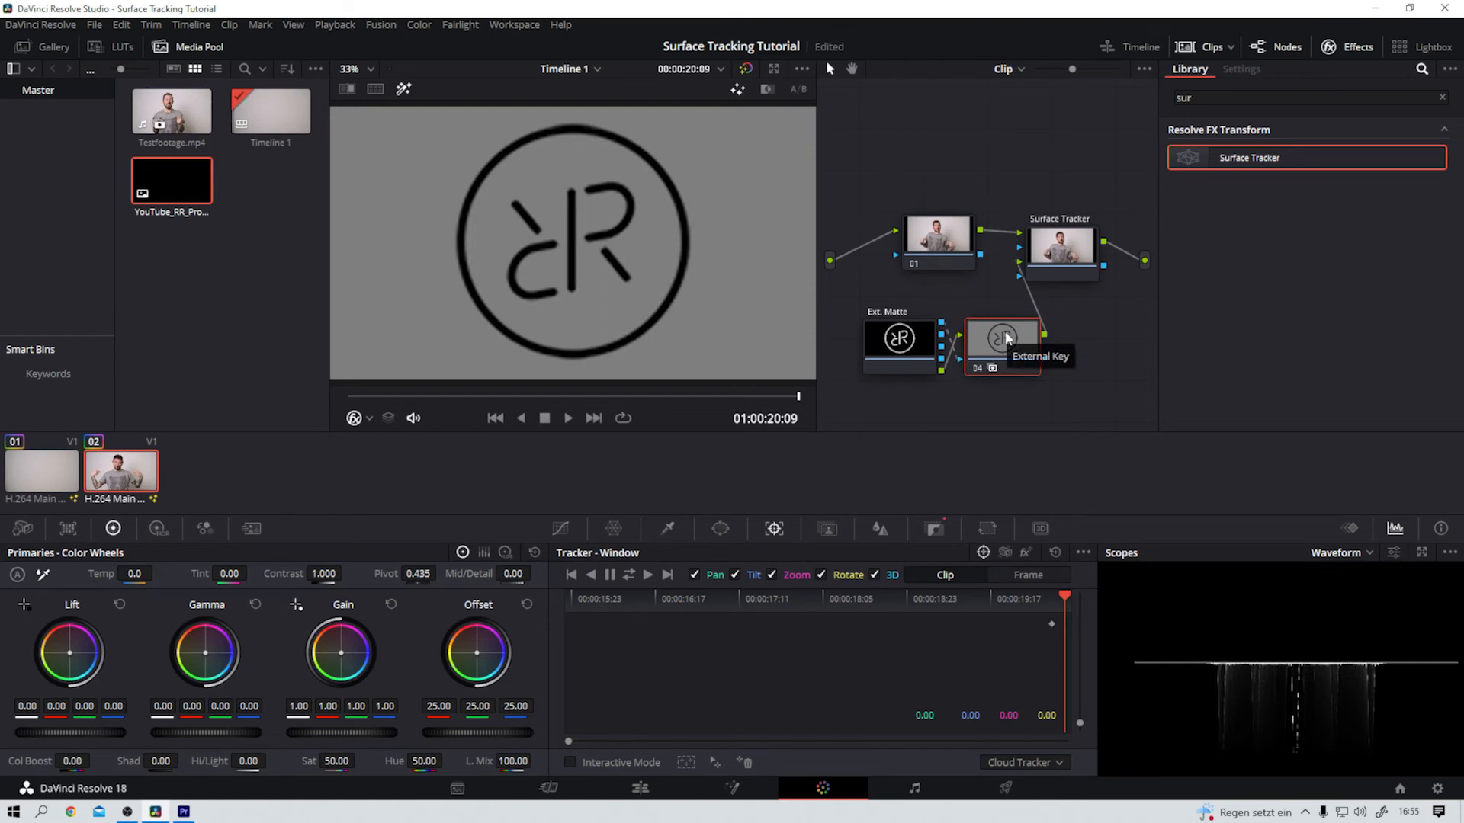
Step: Connect node 04's key output to the Surface Tracker's second key input and turn off the viewer overlay
{"action": "left_click_drag", "start_coordinate": [1045, 359], "coordinate": [1061, 362]}
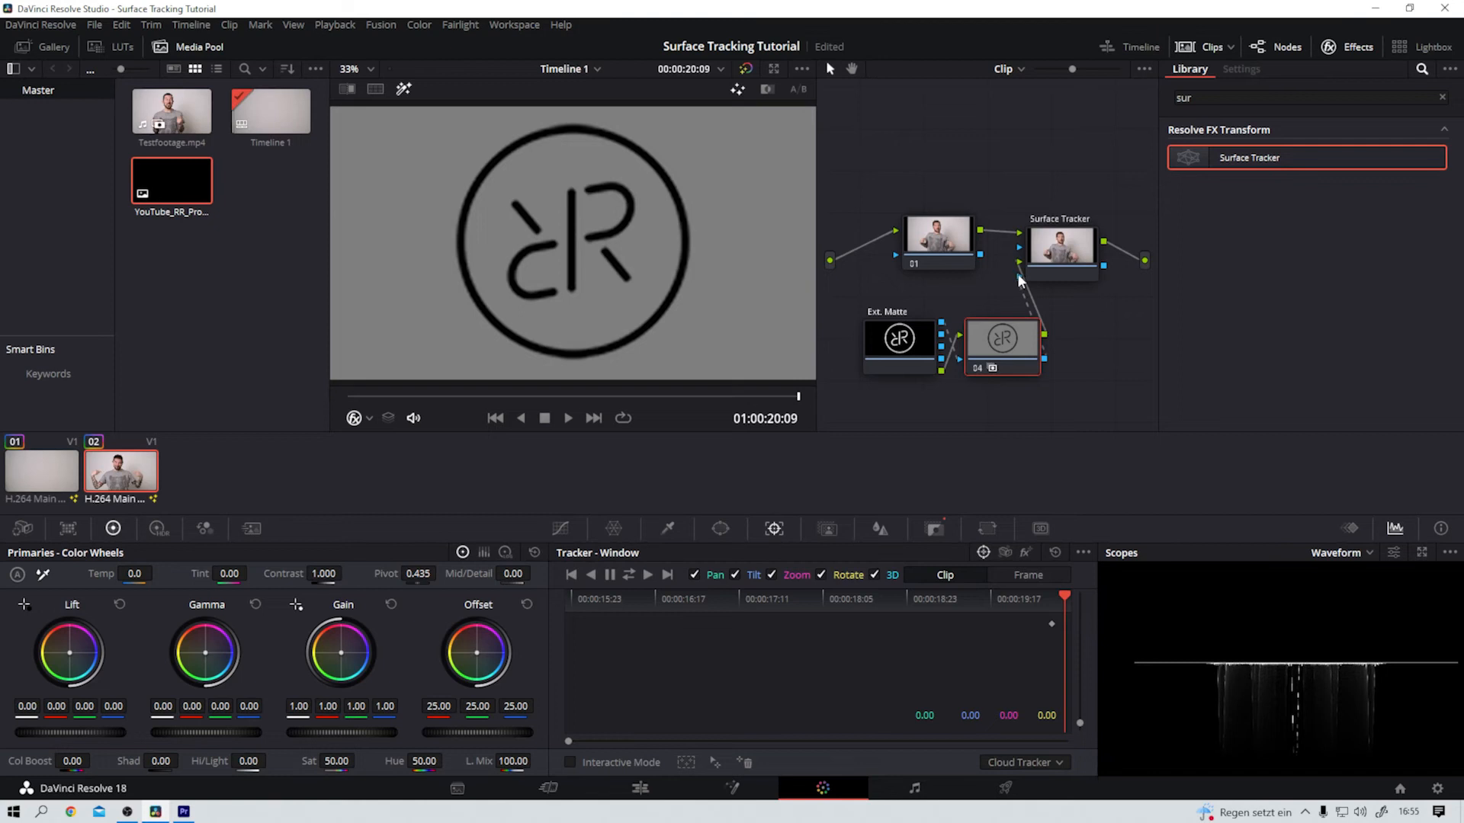
{"action": "left_click_drag", "start_coordinate": [1017, 273], "coordinate": [1019, 276]}
{"action": "left_click", "coordinate": [1050, 260]}
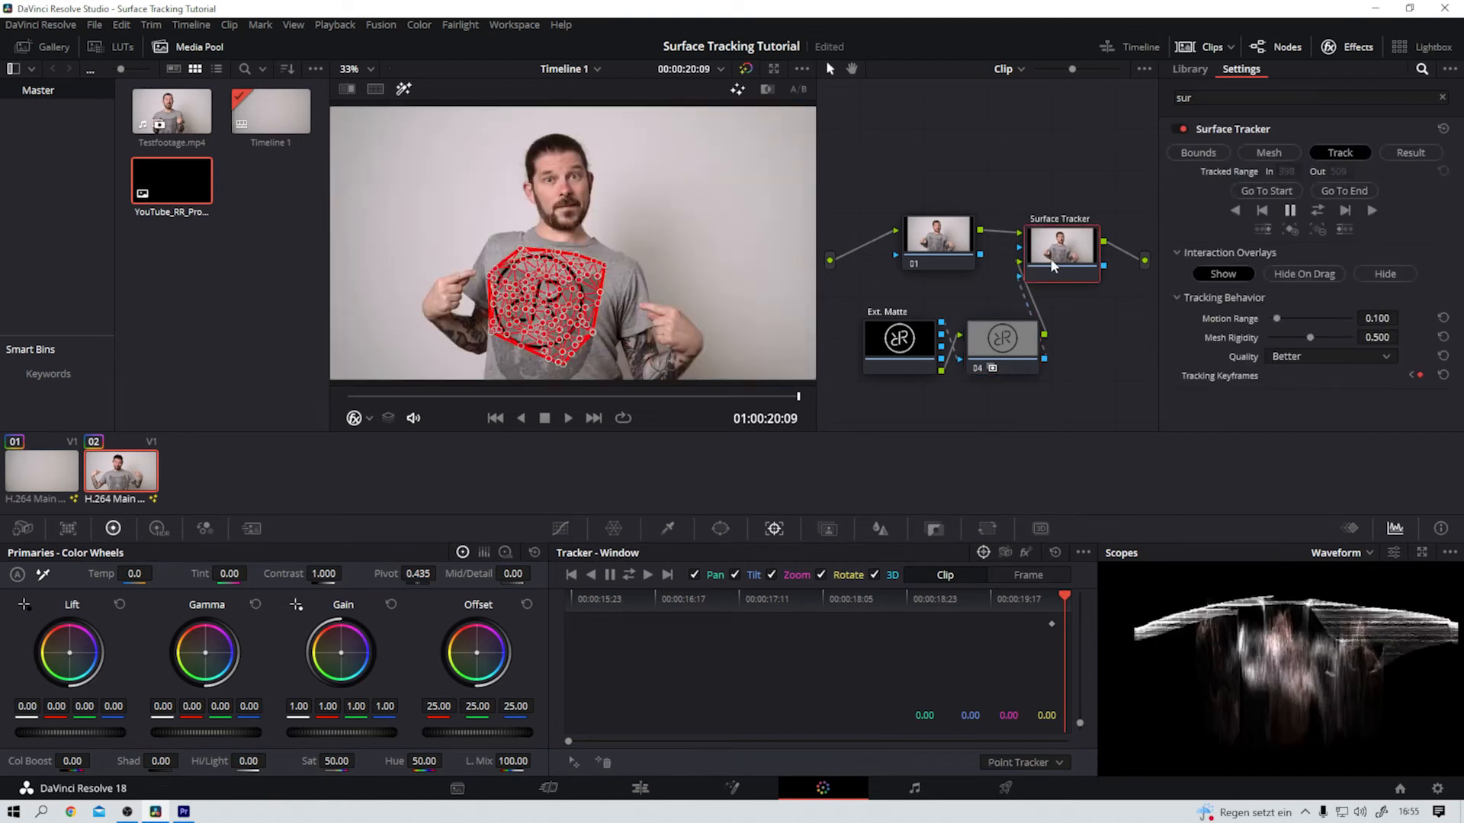
{"action": "left_click", "coordinate": [369, 418]}
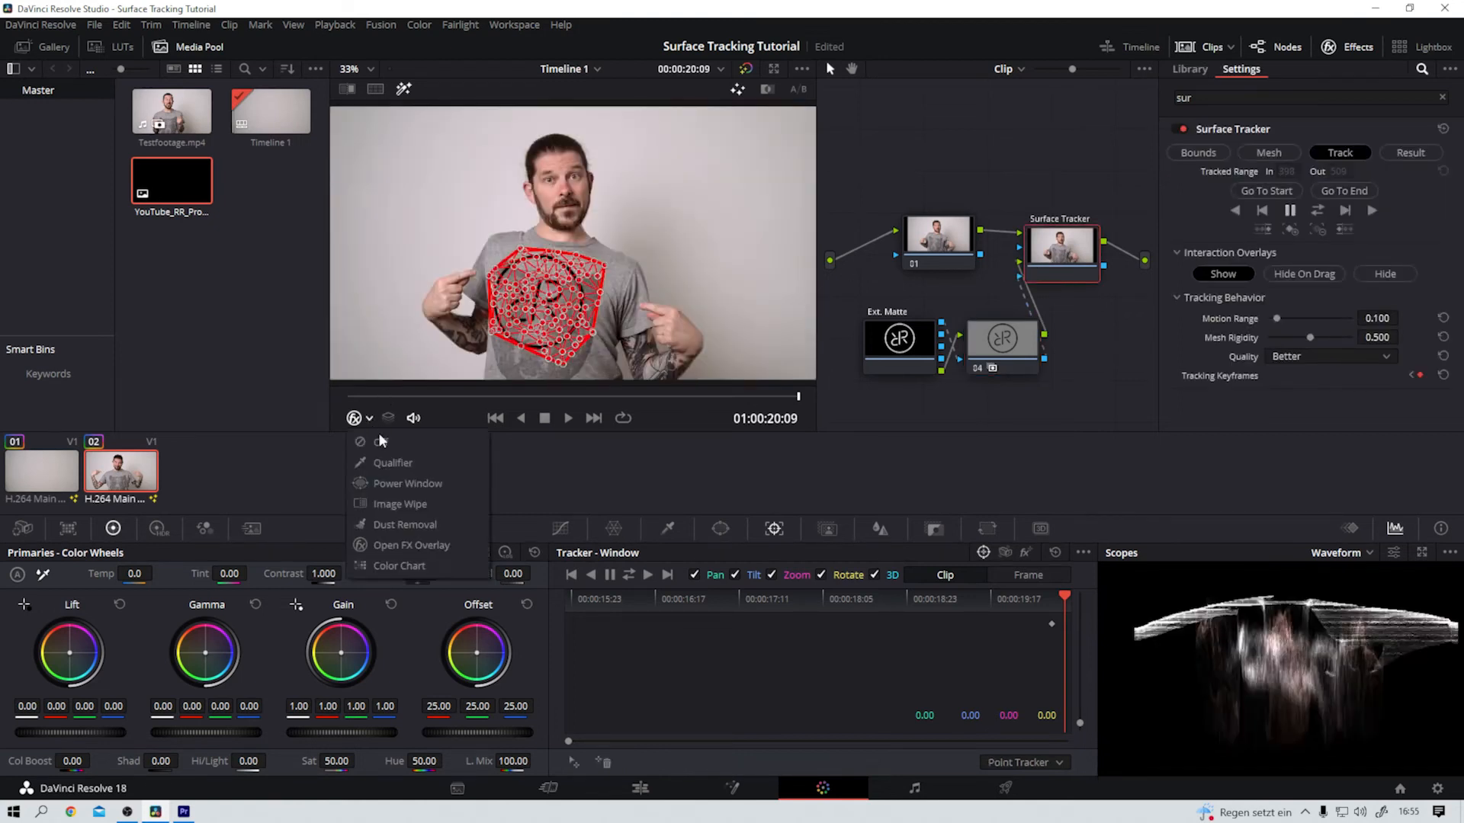
{"action": "left_click", "coordinate": [437, 453]}
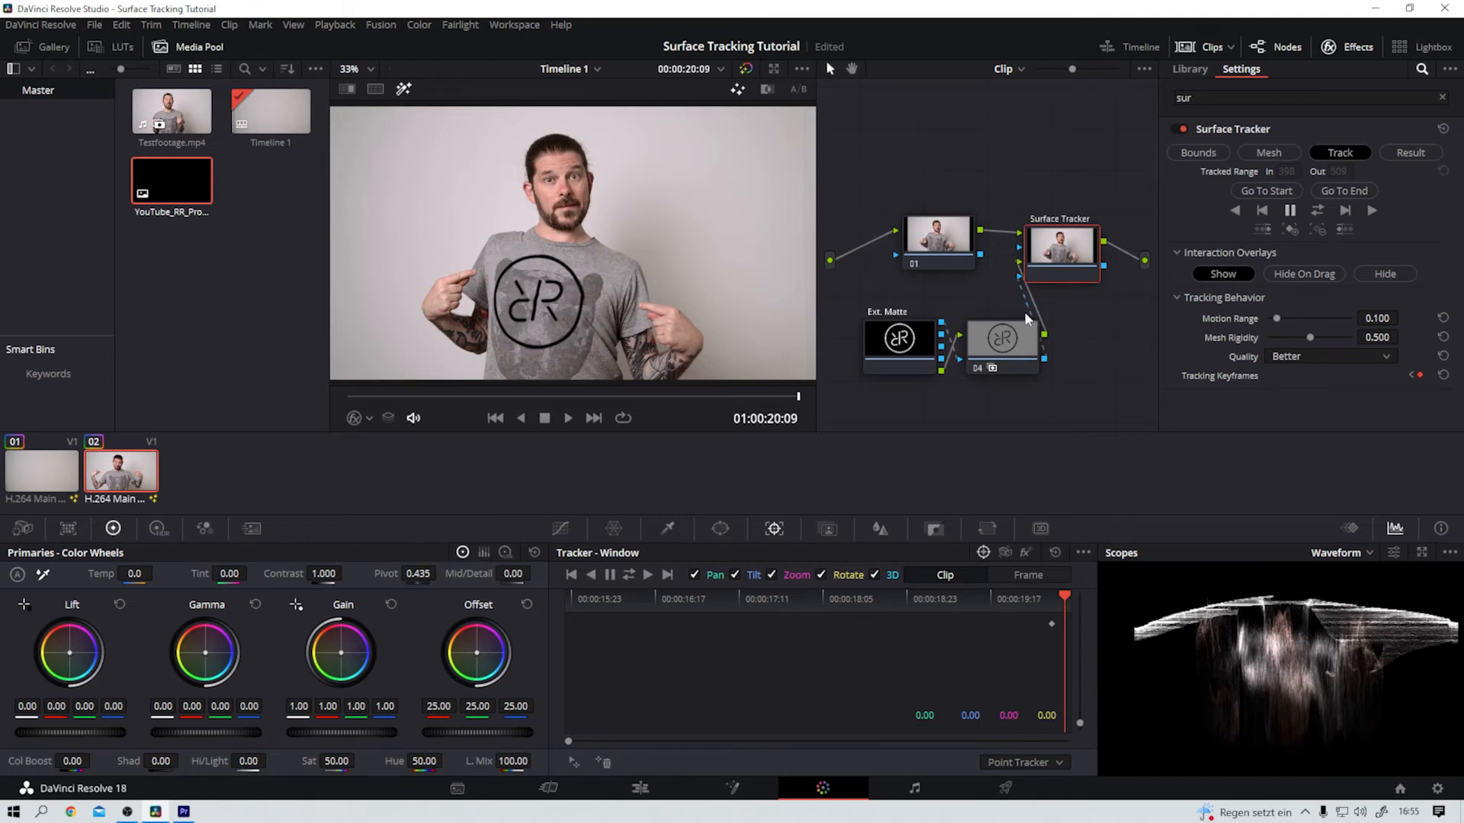
{"action": "left_click_drag", "start_coordinate": [1053, 261], "coordinate": [1053, 242]}
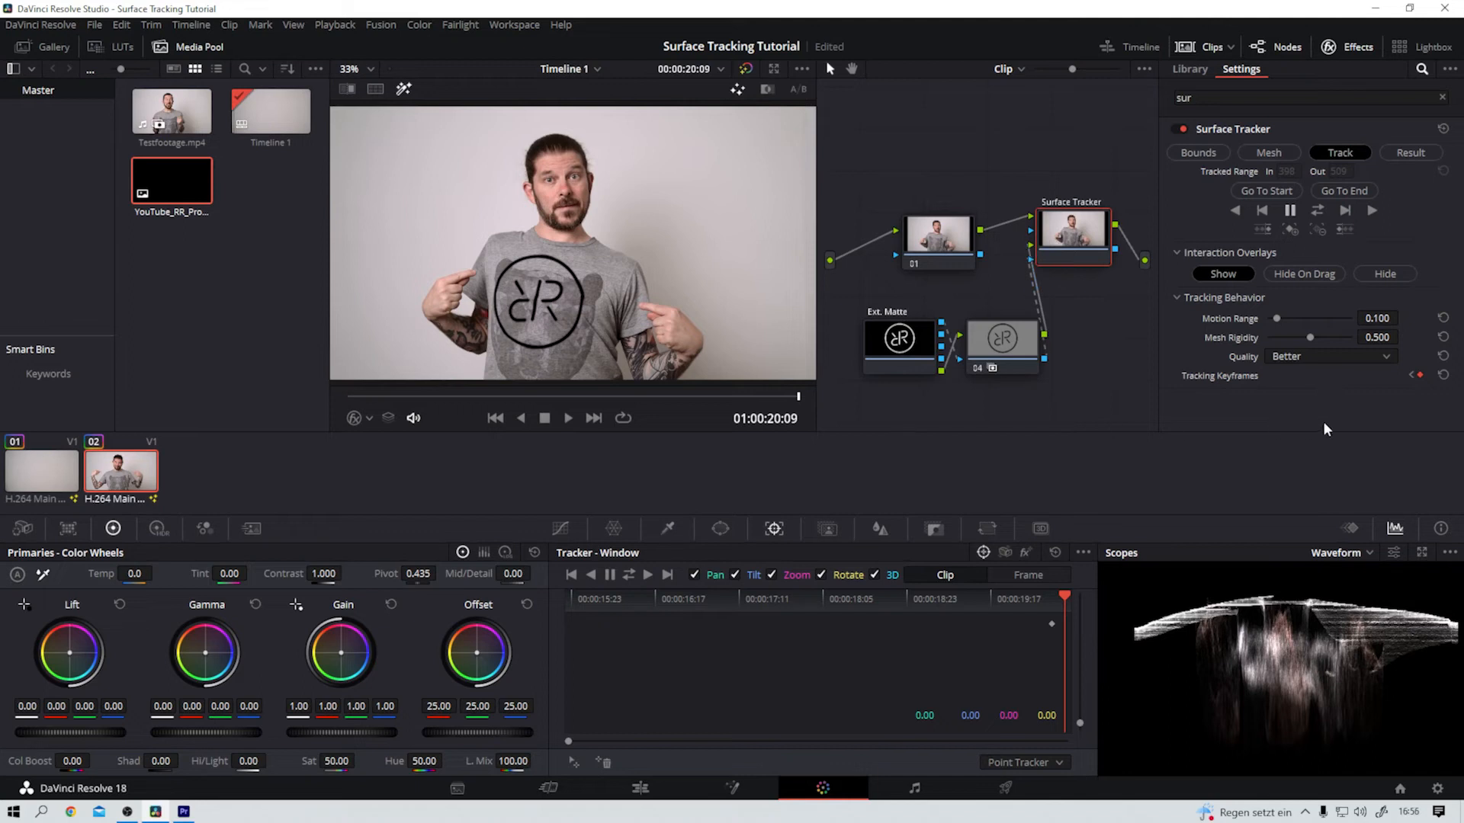
Step: Set the tracked logo's compositing opacity to 0.569 in the Surface Tracker result and check it at an earlier frame
{"action": "left_click", "coordinate": [1411, 153]}
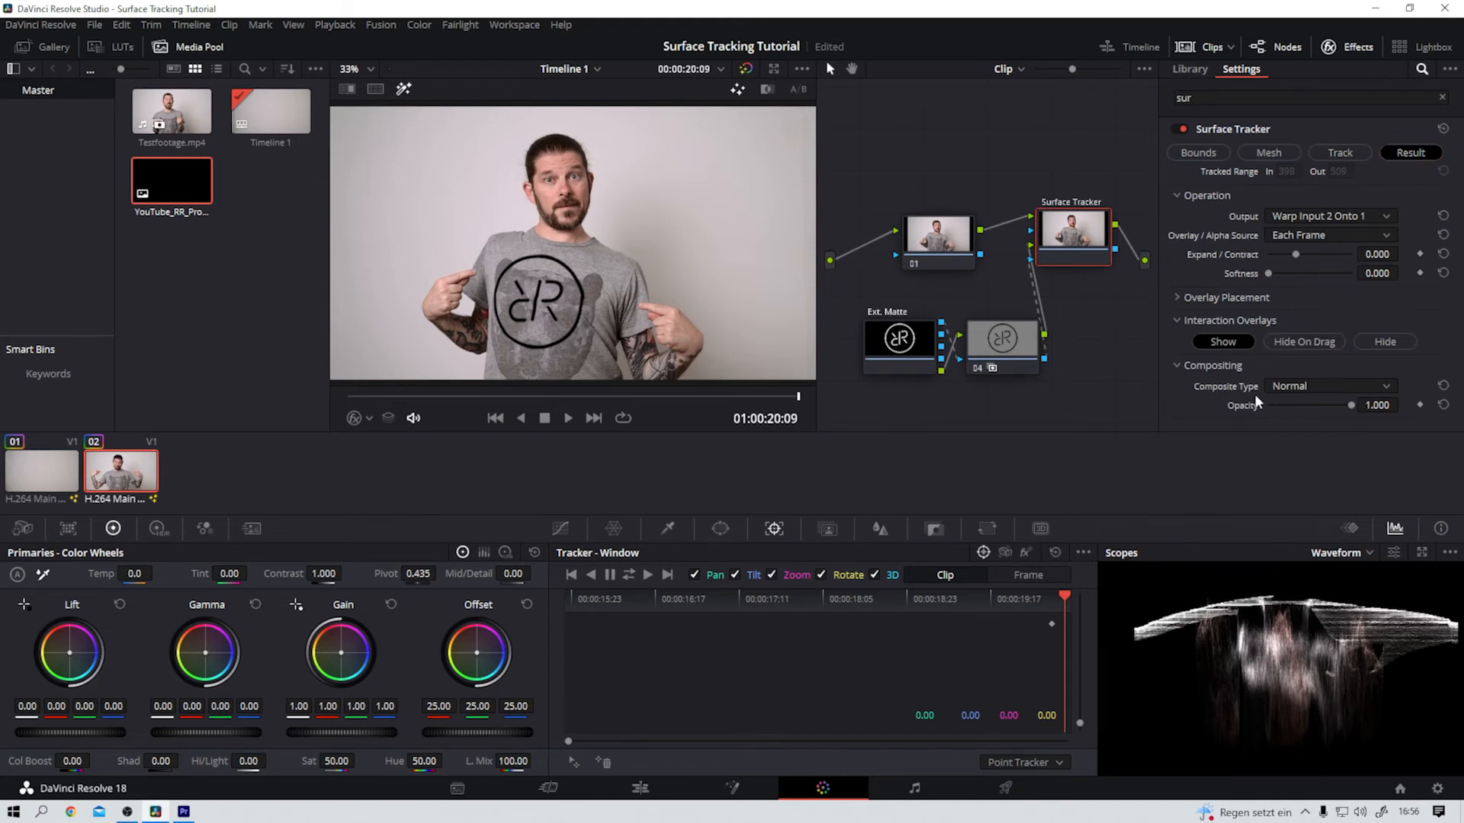
{"action": "left_click_drag", "start_coordinate": [1347, 405], "coordinate": [1315, 396]}
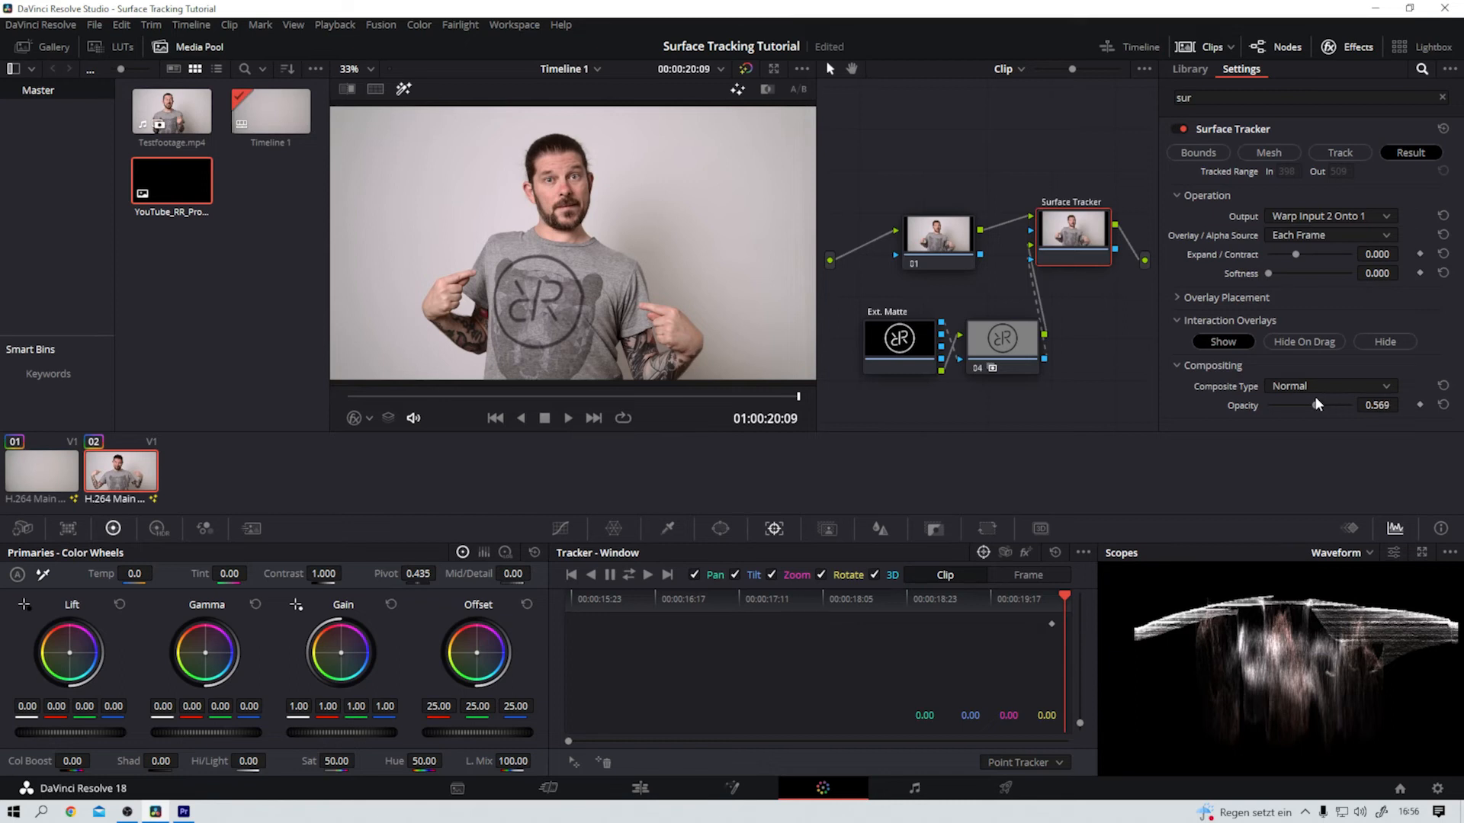
{"action": "left_click_drag", "start_coordinate": [793, 399], "coordinate": [715, 390]}
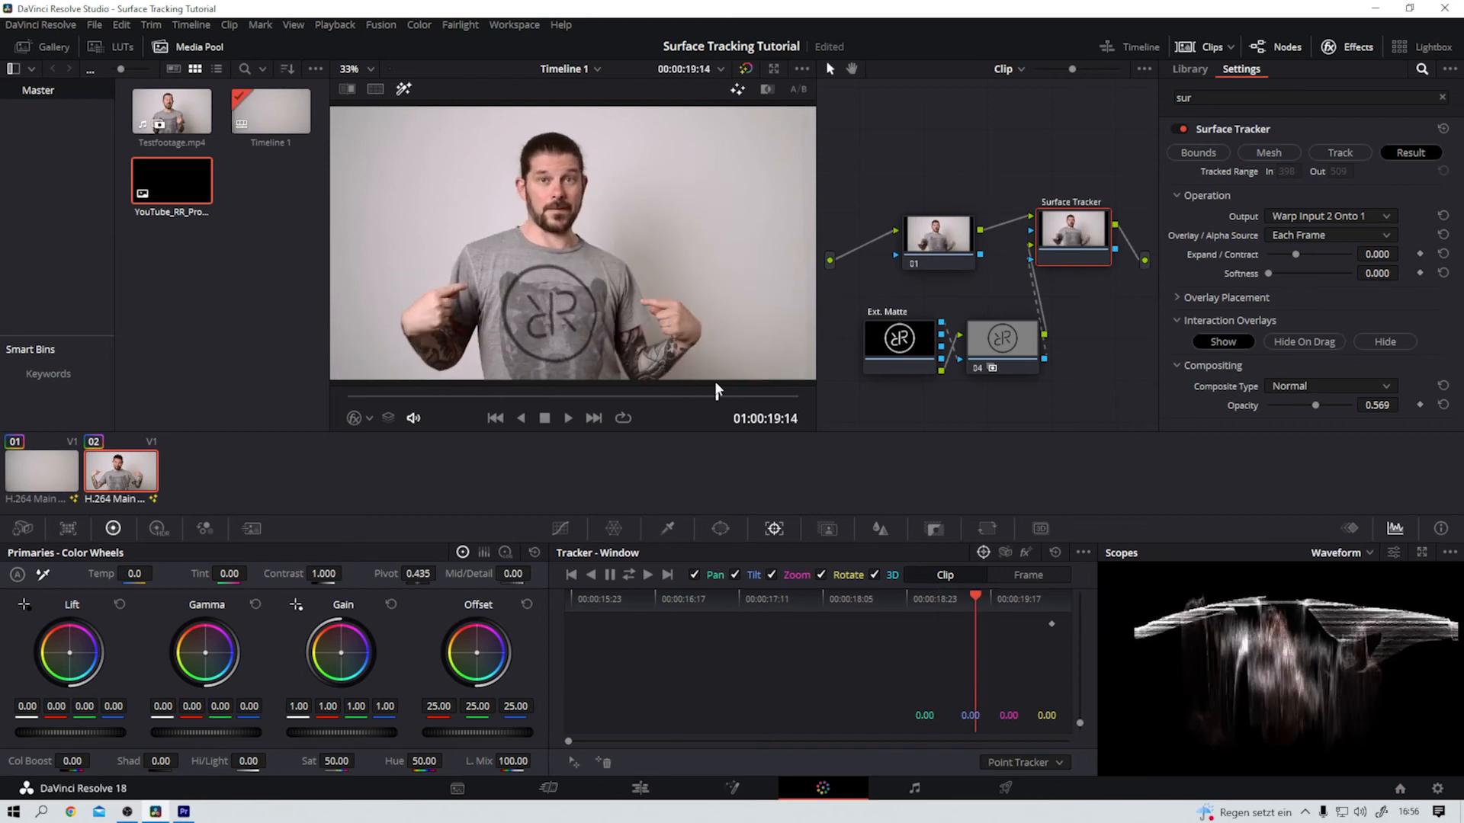